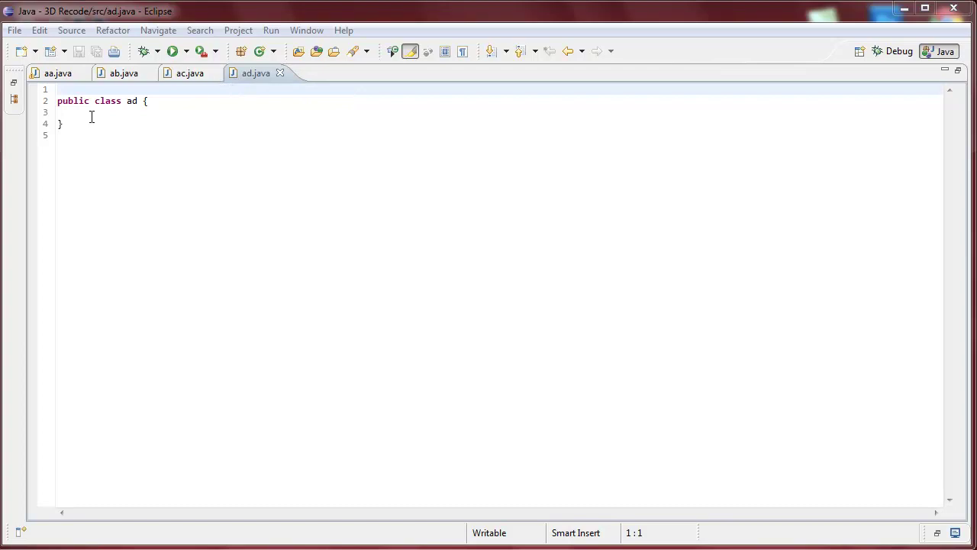
- Indent a blank line inside the ad class body, glance at ac.java, and return to ad.java
click(122, 111)
key(Tab)
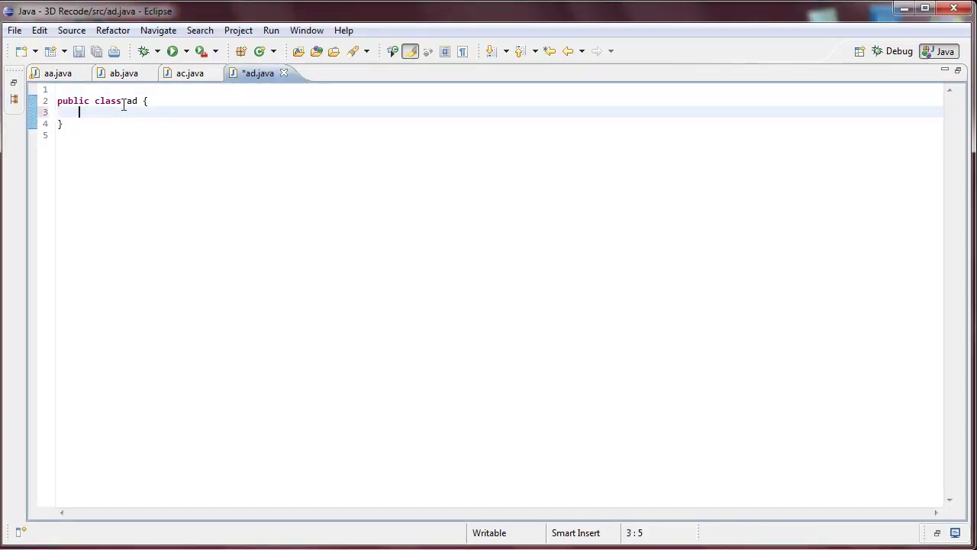
click(181, 74)
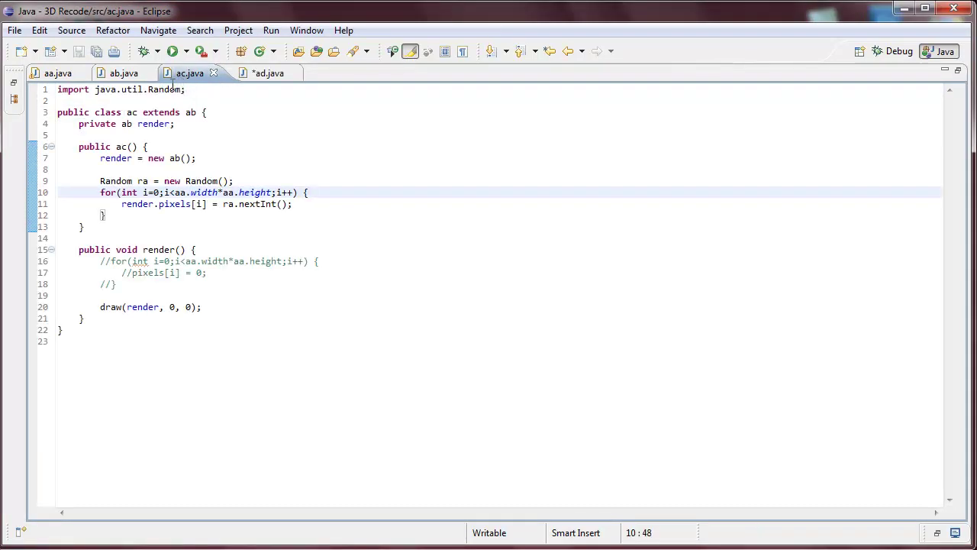
click(262, 73)
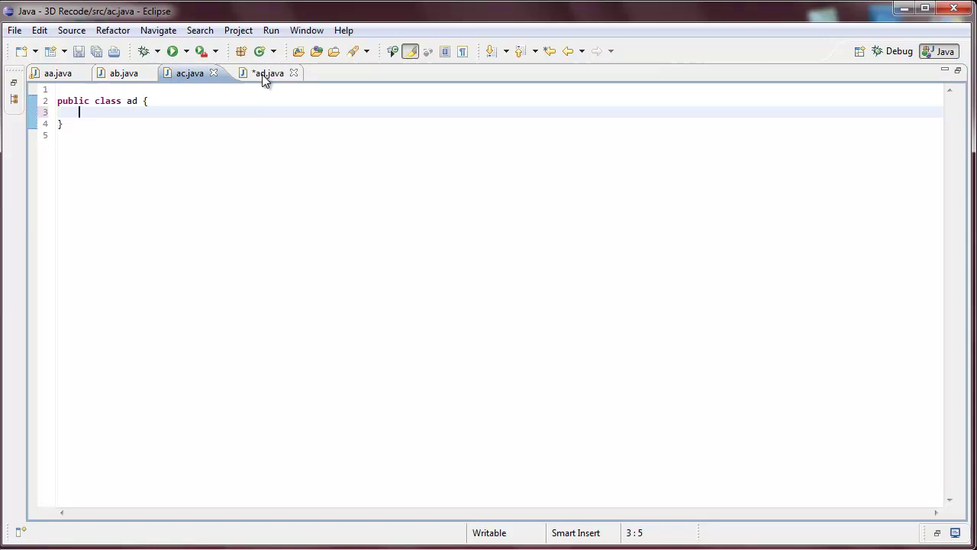
click(199, 73)
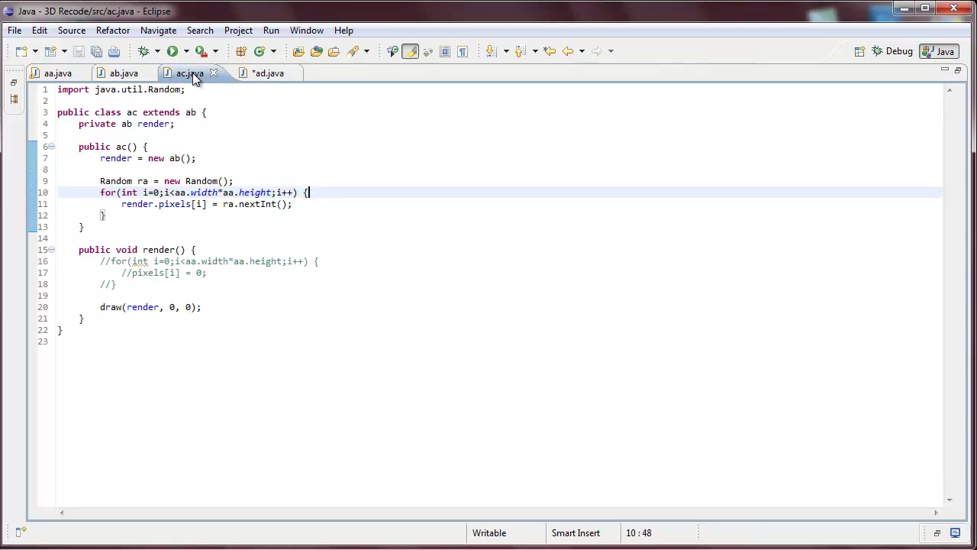
click(267, 74)
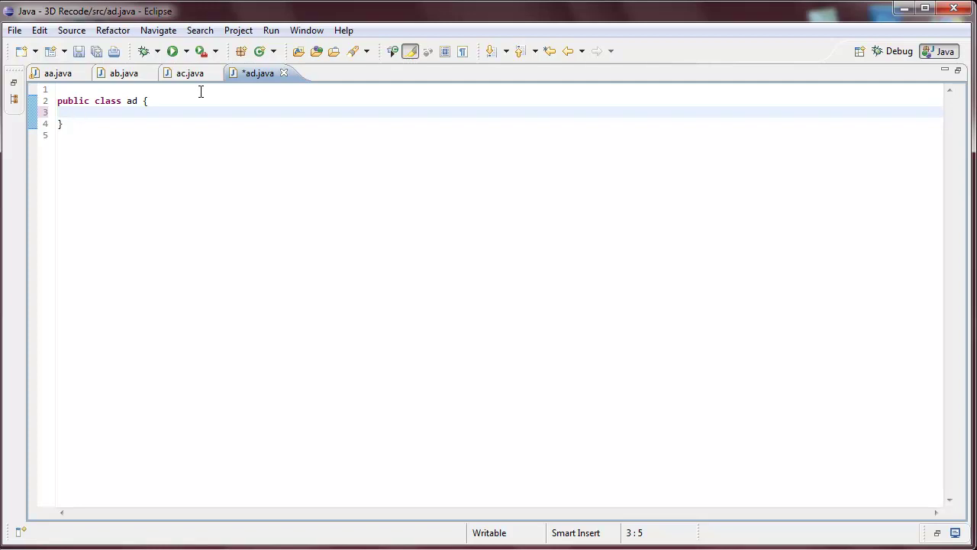
text(pub)
text(lic )
text(ad() )
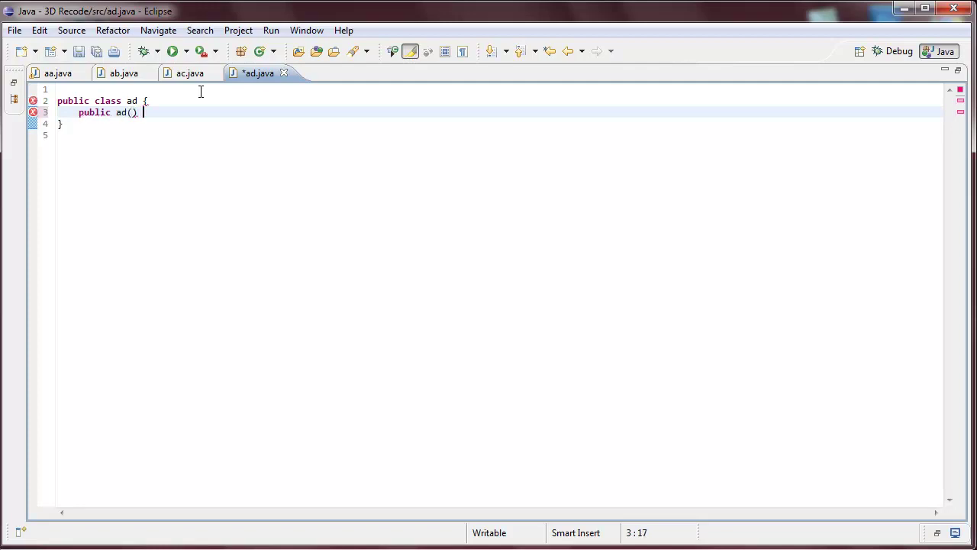
text({)
- Give the public ad() constructor an empty body, with a new line below it
key(Return)
key(Down)
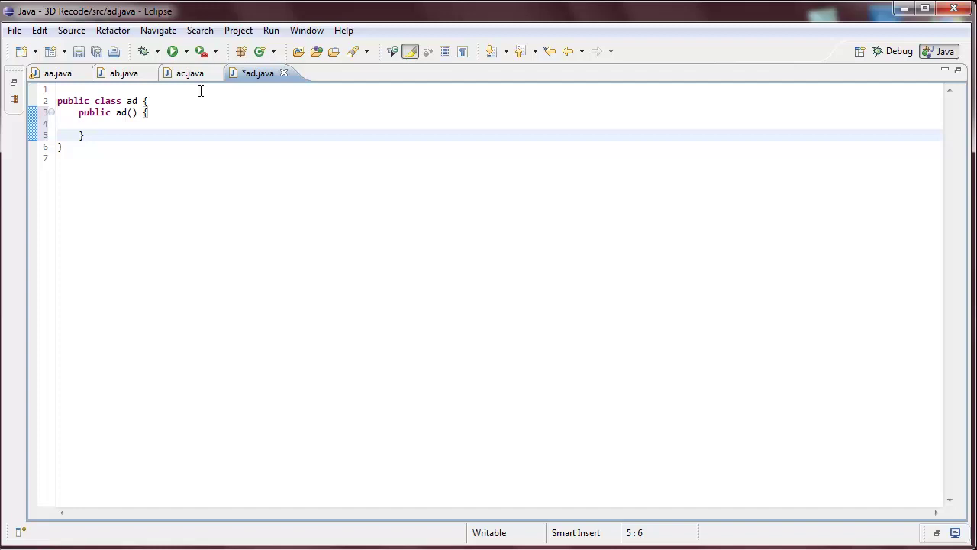
key(Return)
key(Return)
text(publ)
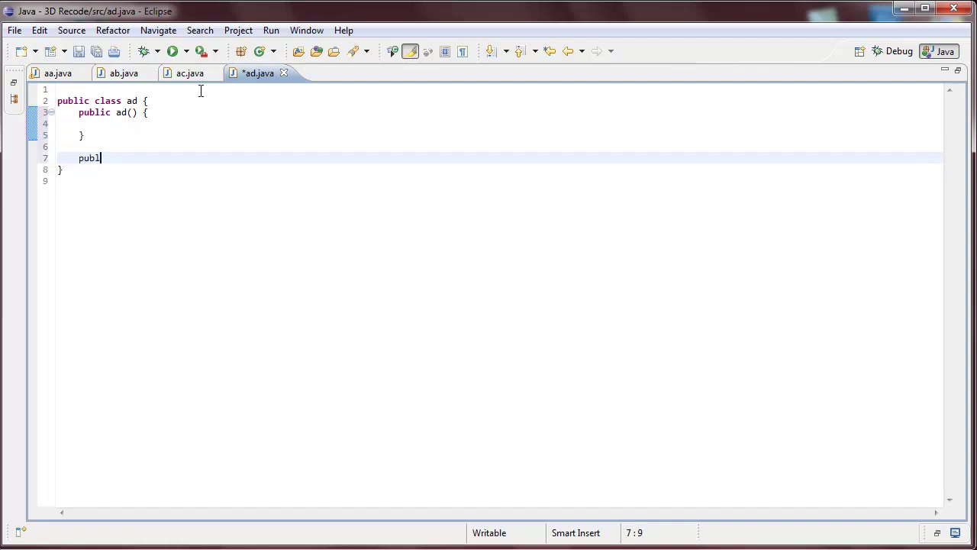
text(ic void)
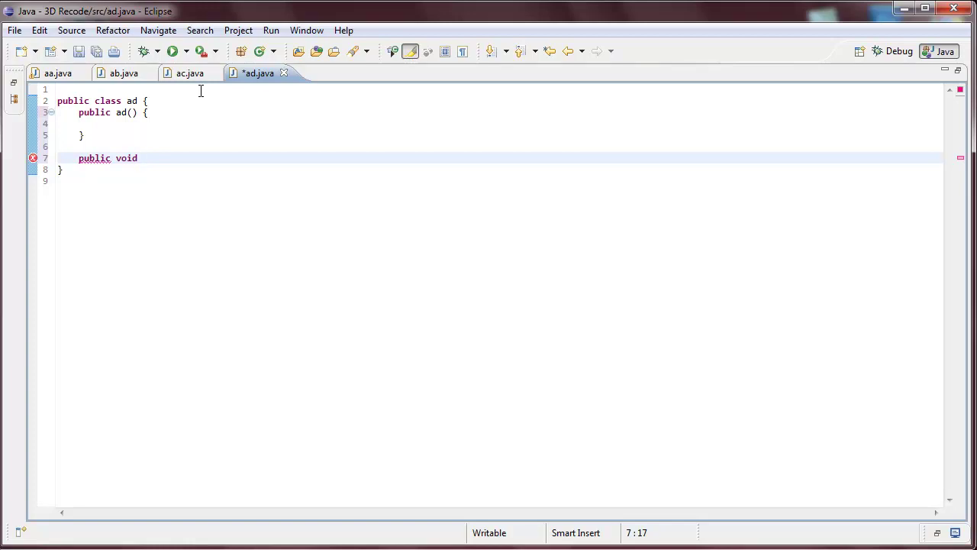
text(walk)
- Declare the empty public void flei() method, fixing its misspelled name, commented Floor and ceiling
key(BackSpace)
key(BackSpace)
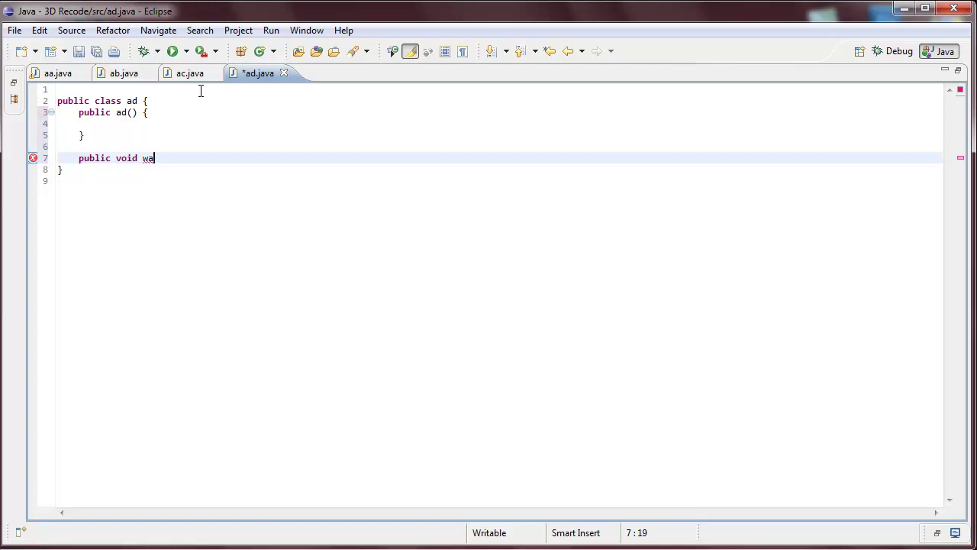
key(BackSpace)
key(BackSpace)
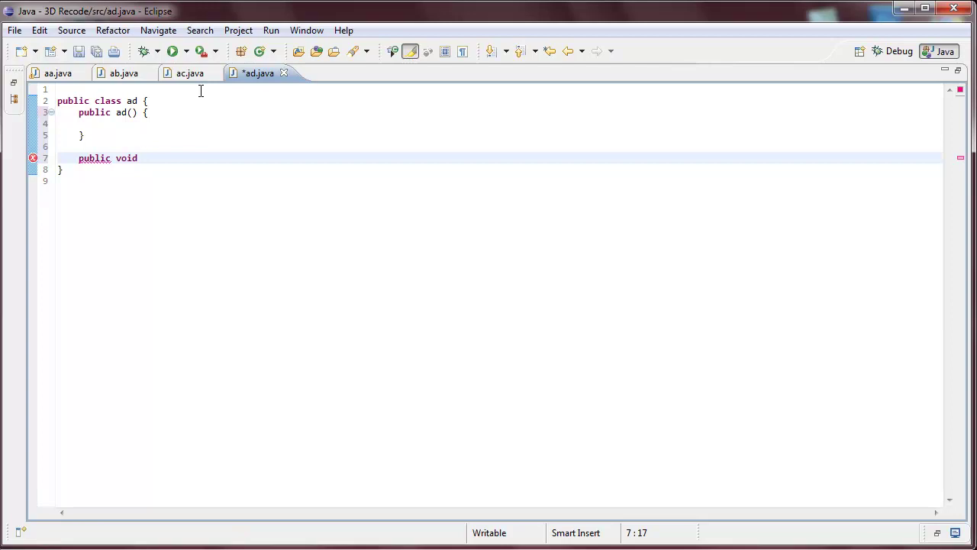
text(fl)
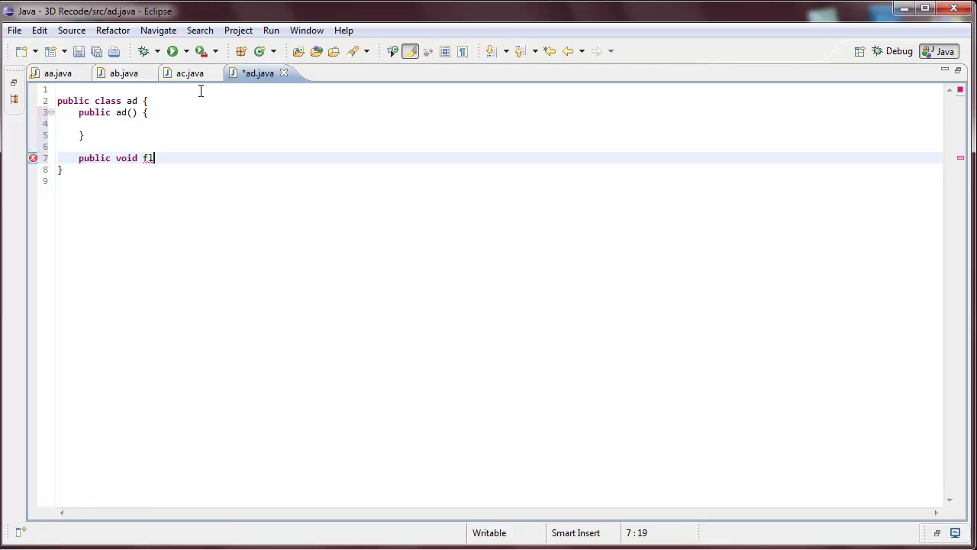
text(ci)
key(BackSpace)
text(ei)
key(Left)
key(Left)
key(BackSpace)
key(End)
text(() {)
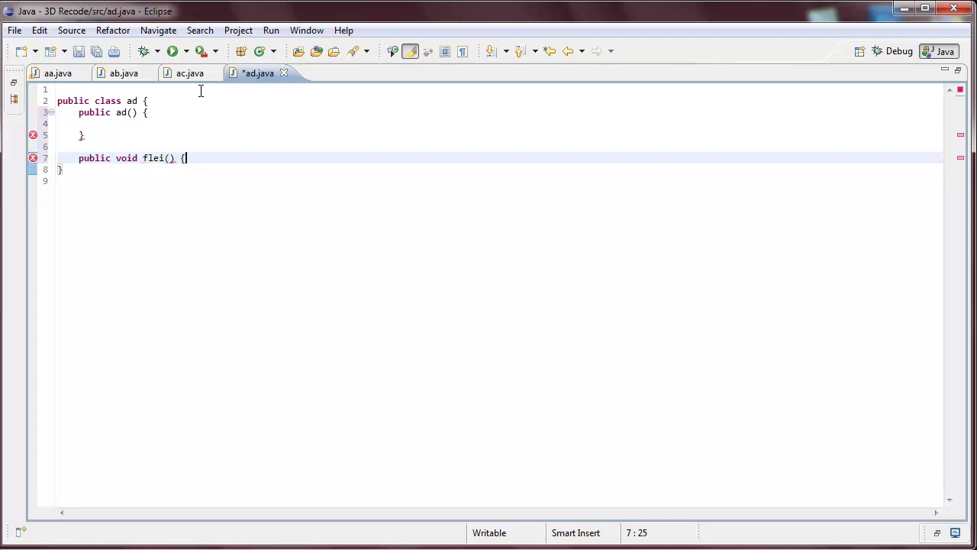
key(Return)
click(201, 158)
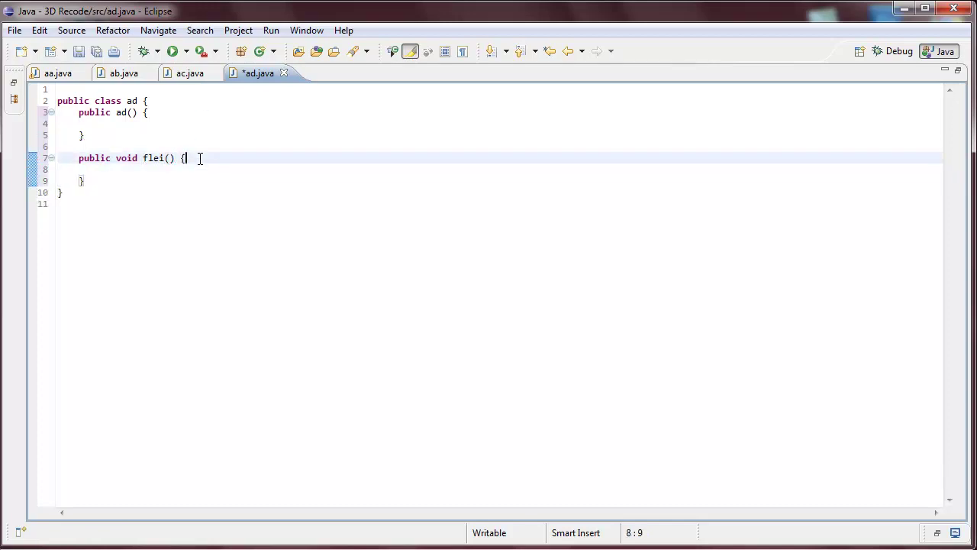
text(//Floor)
text( and ceil)
text(ing.)
key(Down)
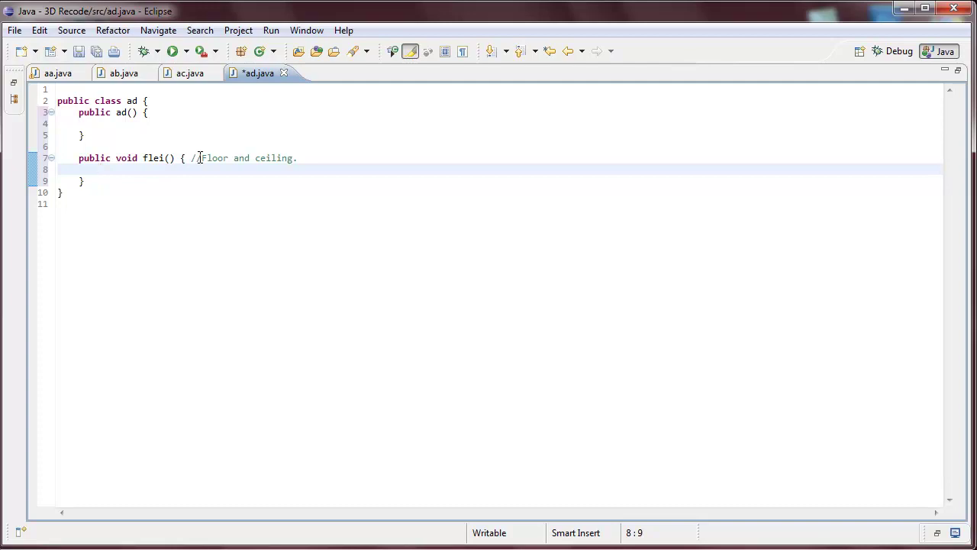
text(for)
text((int i )
text(=)
- Complete the outer loop up to aa.height with i++, open its body, and begin the x loop
key(BackSpace)
key(BackSpace)
text(=0)
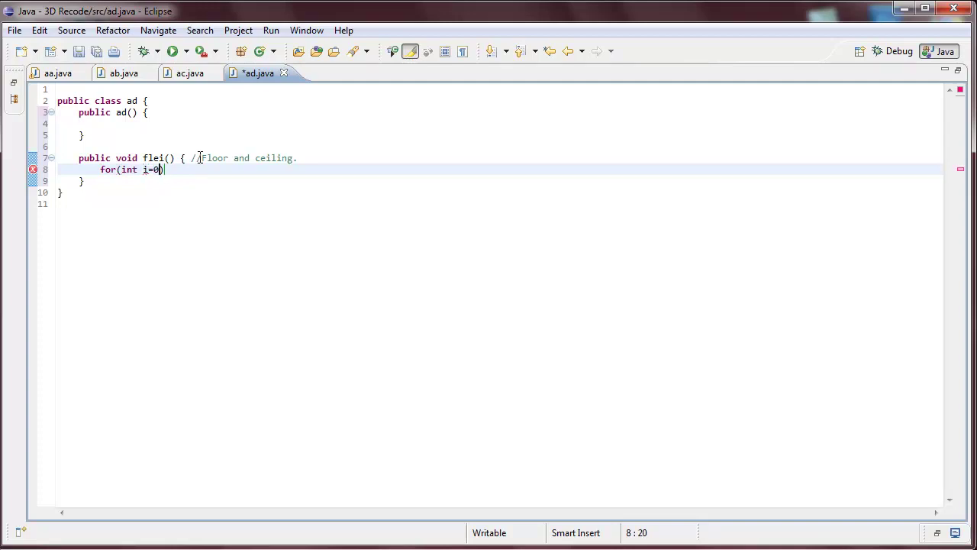
text(;i)
text(<)
text(aa.)
text(he)
key(Return)
text(;i++))
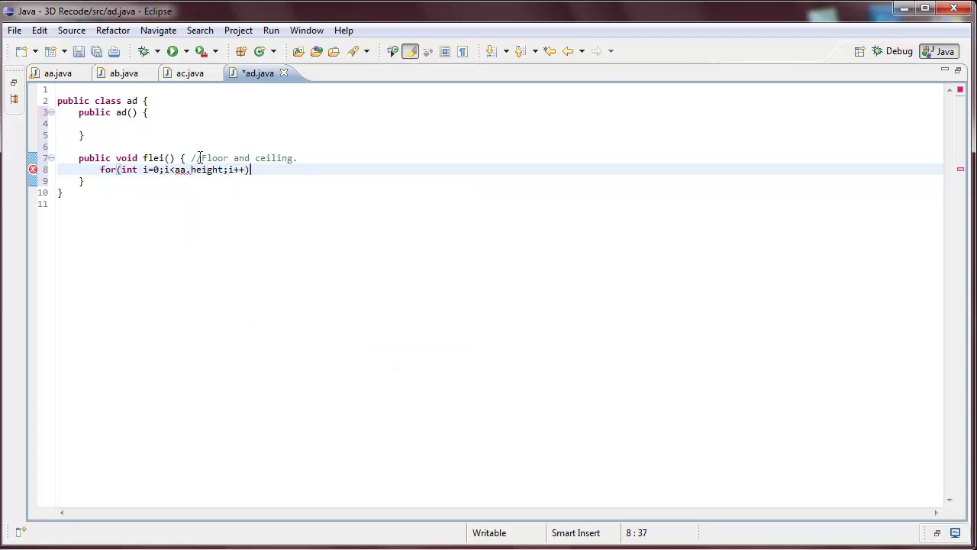
text( {)
key(Return)
key(Return)
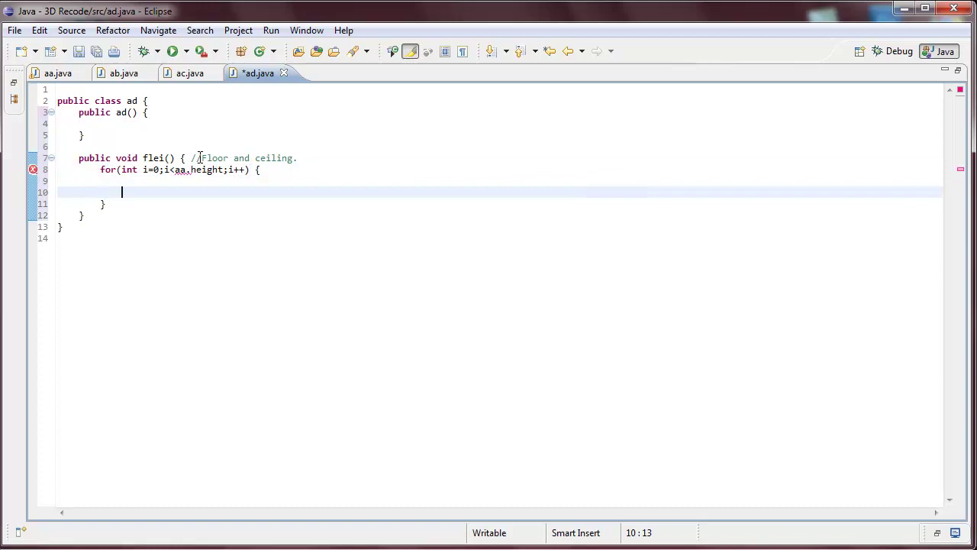
text(for(int x)
text(=)
click(189, 72)
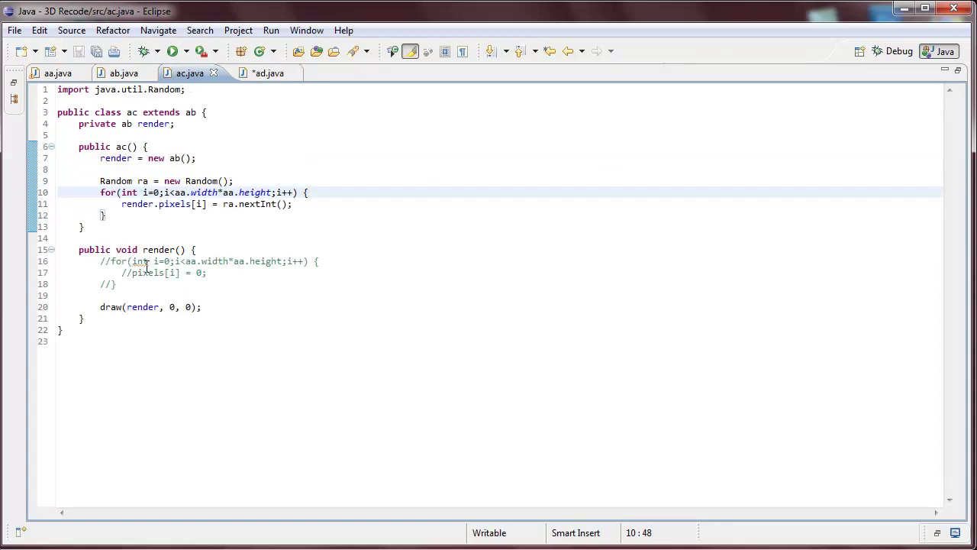
click(122, 74)
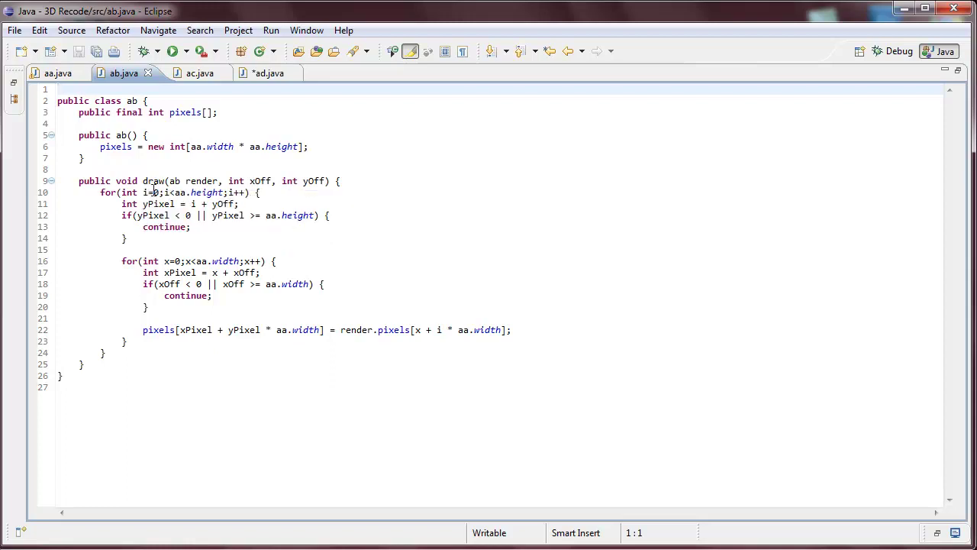
click(252, 73)
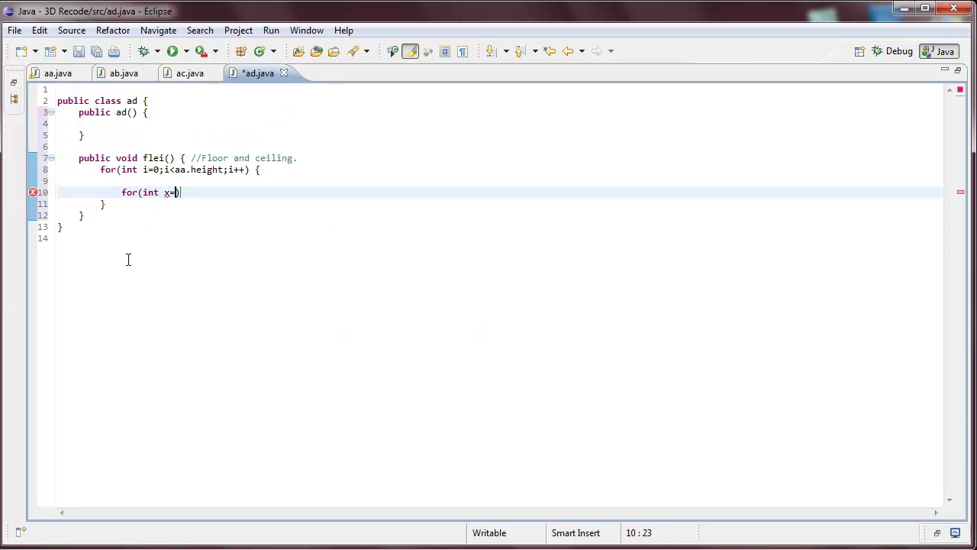
text(0;x)
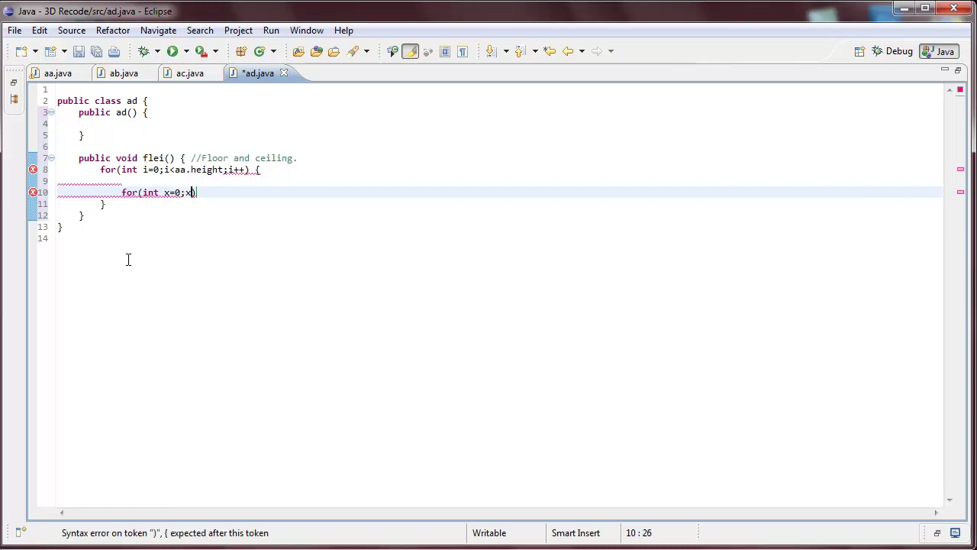
text(<widt)
- Finish the inner loop so x runs up to aa.width, with a blank line above it
key(BackSpace)
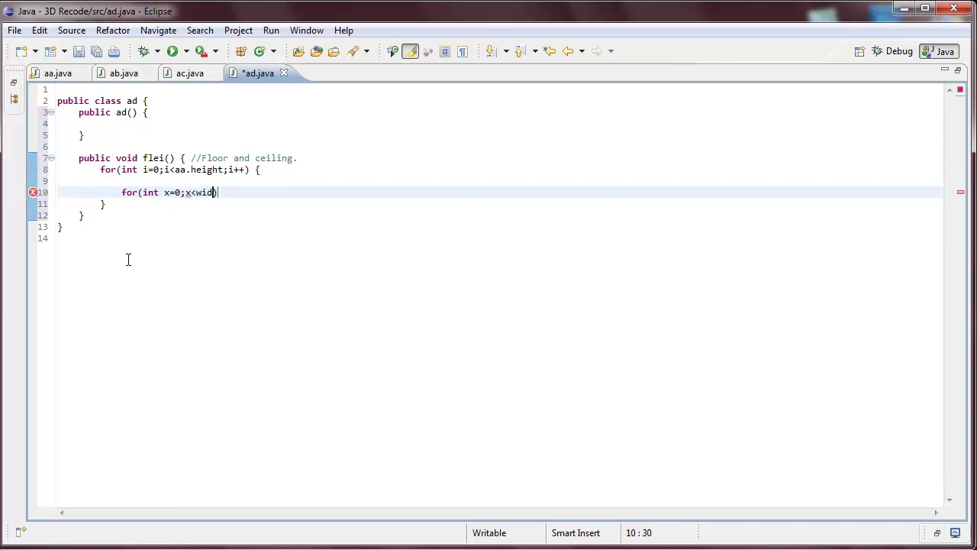
key(BackSpace)
key(BackSpace)
key(BackSpace)
text(aa.wi)
text(dth;)
text(x++) )
text({)
key(Return)
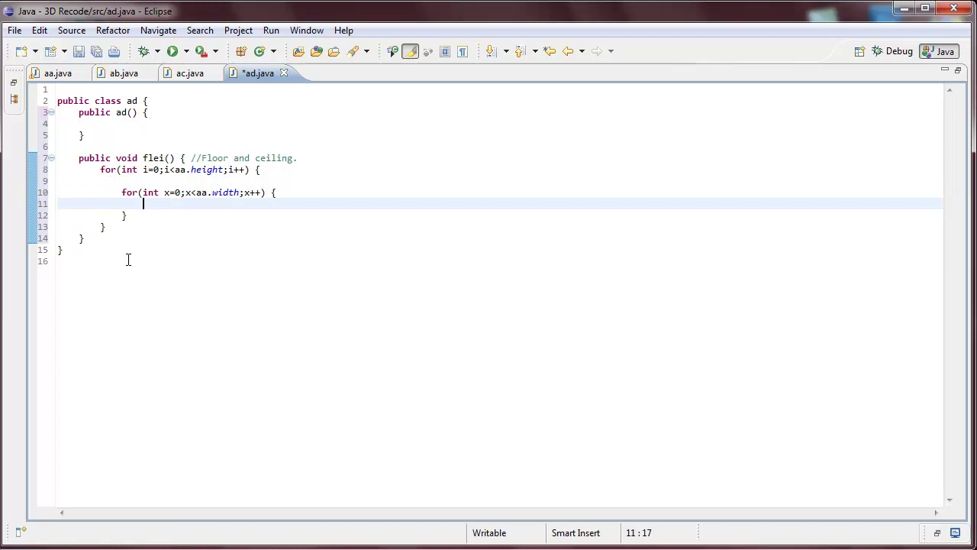
key(Up)
key(Up)
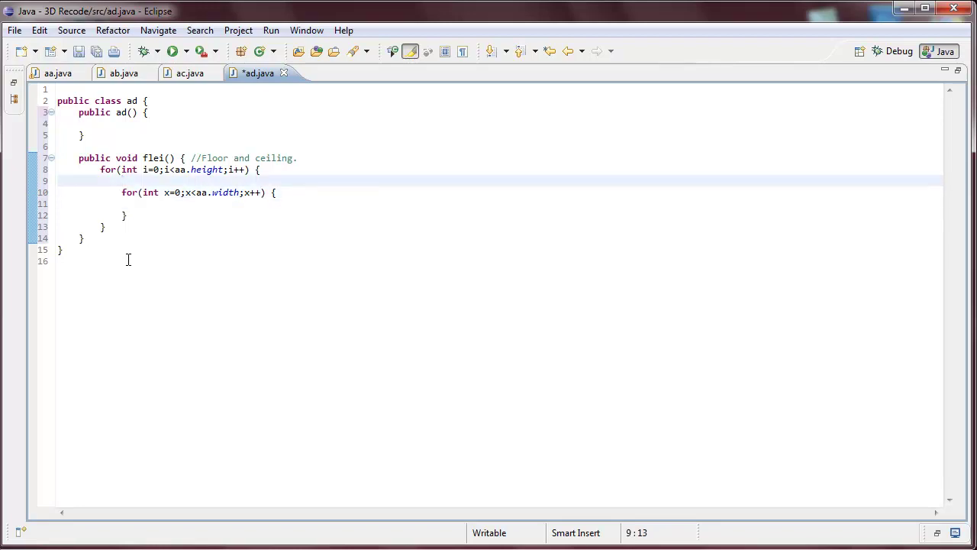
key(Return)
key(Up)
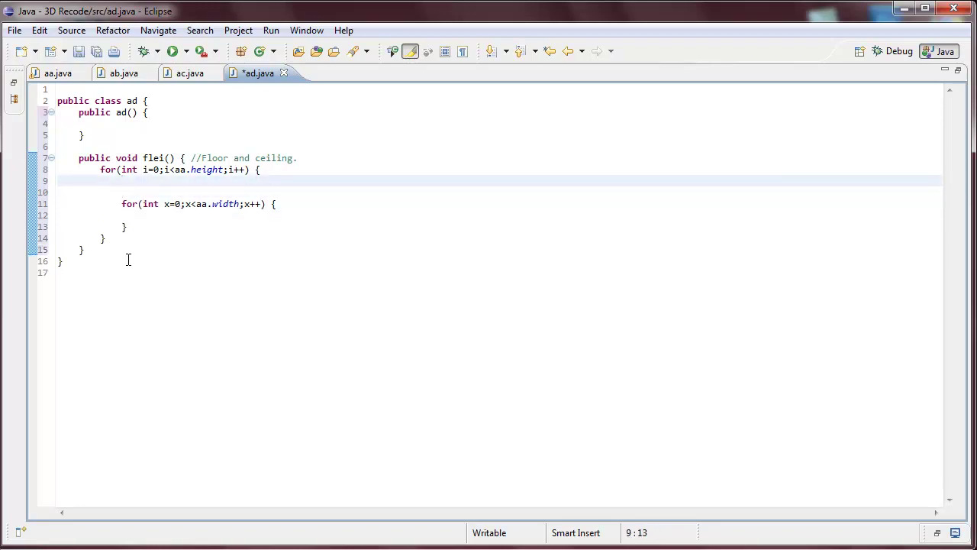
text(double)
text( cei)
text(ling)
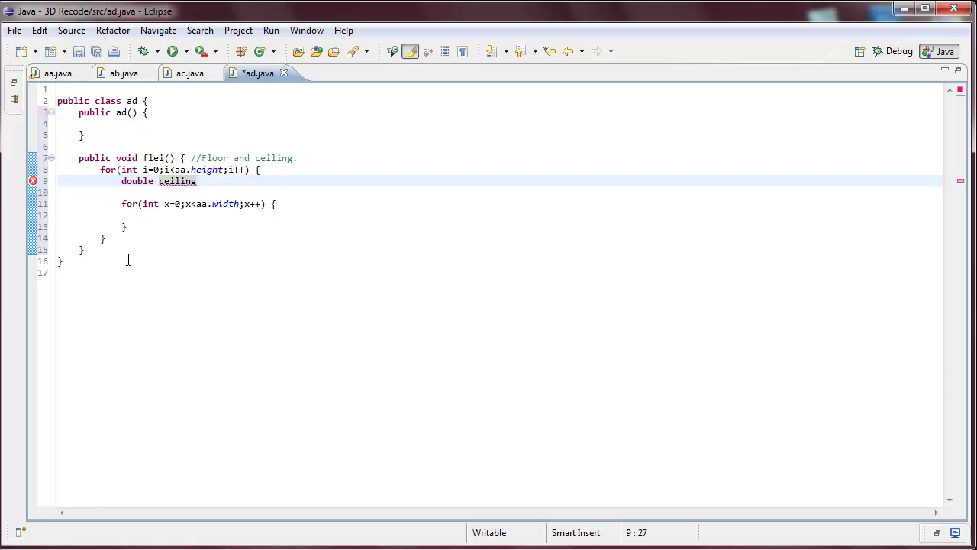
text( = )
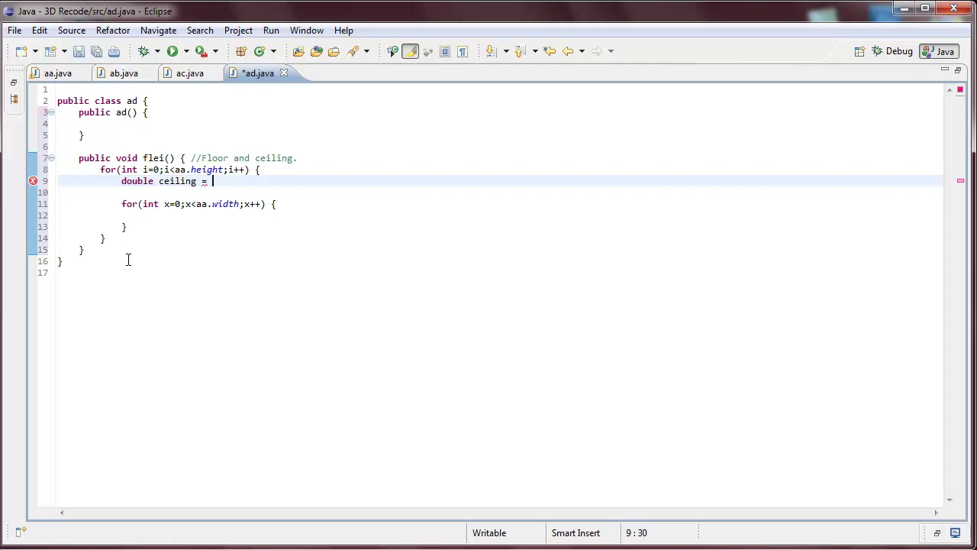
text(()
text(i)
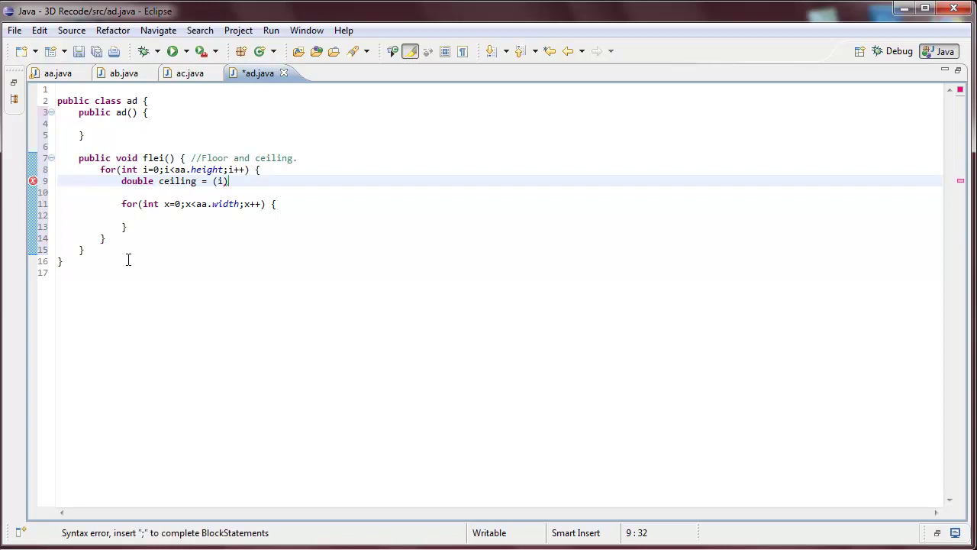
text( - heigh)
text(t)
- Write double ceiling = (i - aa.height / 2.0) / aa.height; with a new line below
key(BackSpace)
key(BackSpace)
key(BackSpace)
key(BackSpace)
key(BackSpace)
text(aa.)
text(he)
key(Return)
text(/)
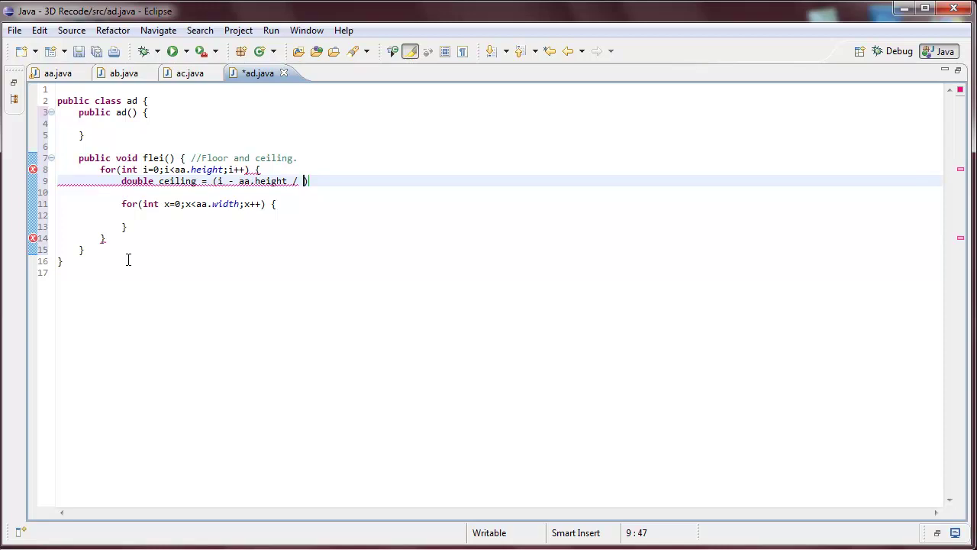
text( 2.0)
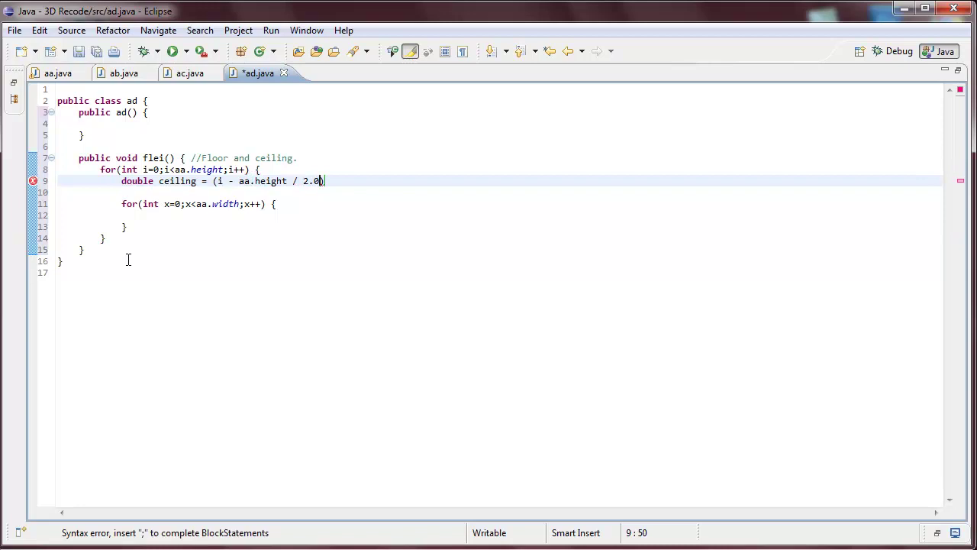
text() / )
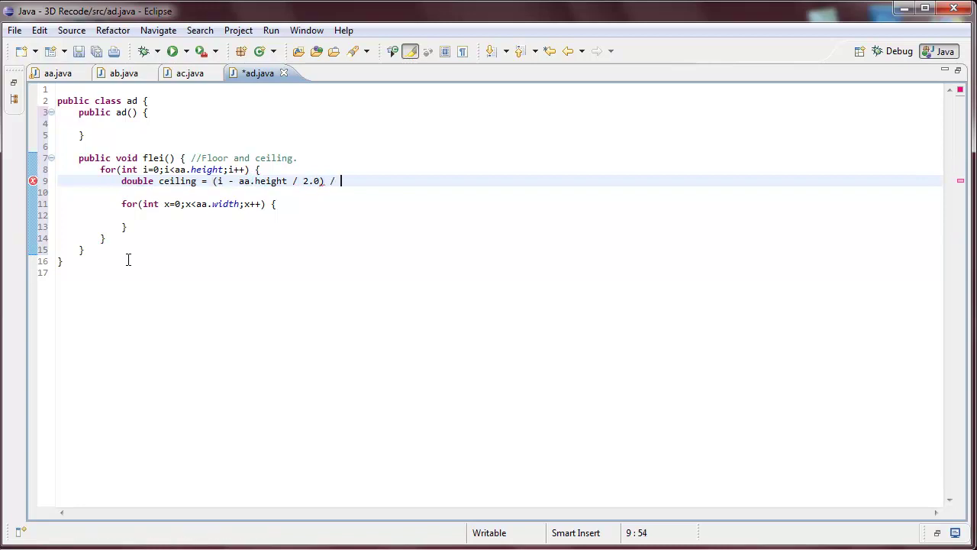
text(height)
text(M)
key(BackSpace)
text(;)
key(Left)
key(Left)
key(Left)
key(Left)
key(Left)
key(Left)
key(Left)
text(aa.)
key(Right)
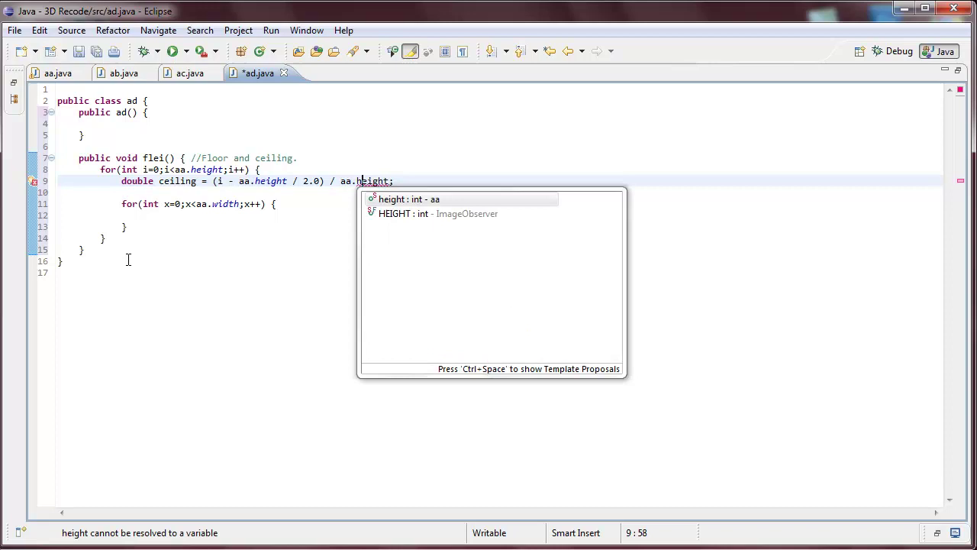
key(Right)
key(Right)
key(Right)
key(Right)
key(Right)
key(Right)
key(Return)
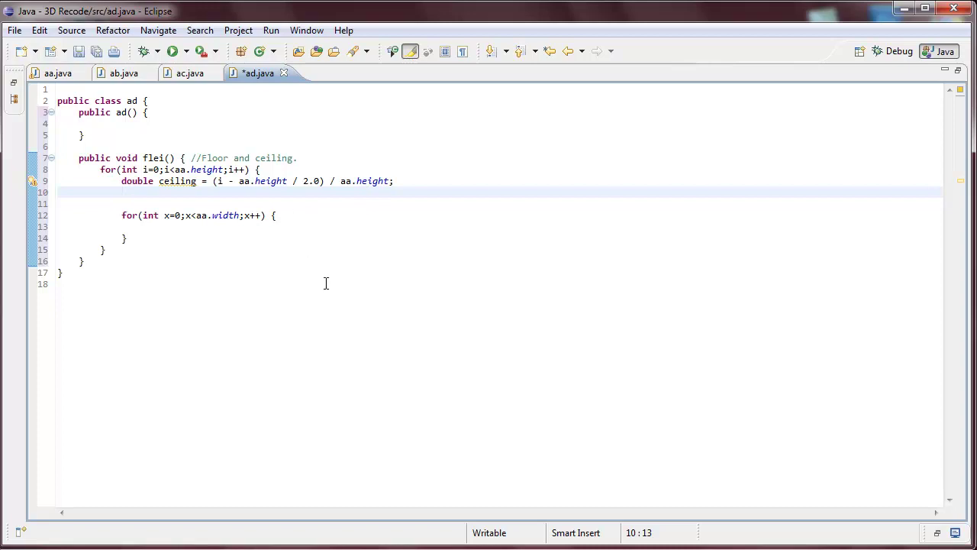
mouse_move(245, 181)
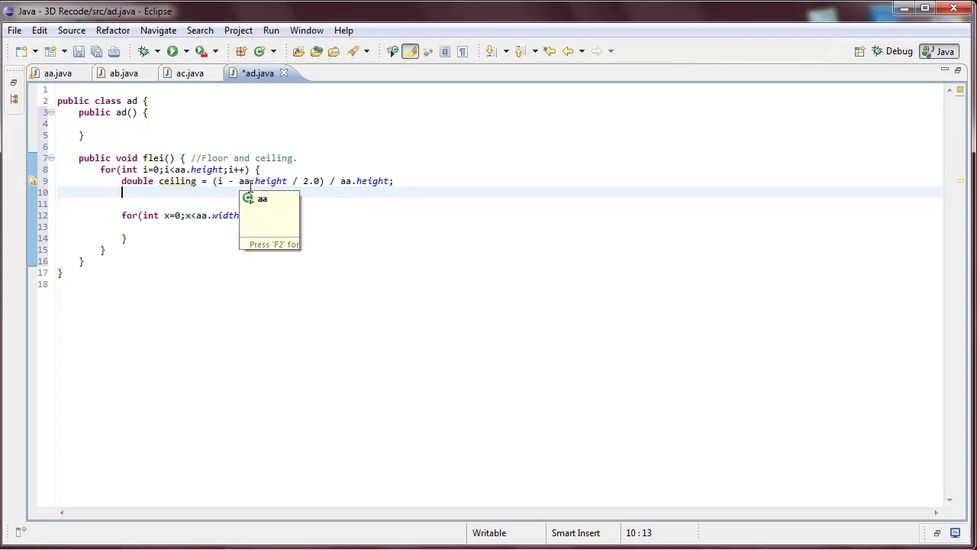
text(do)
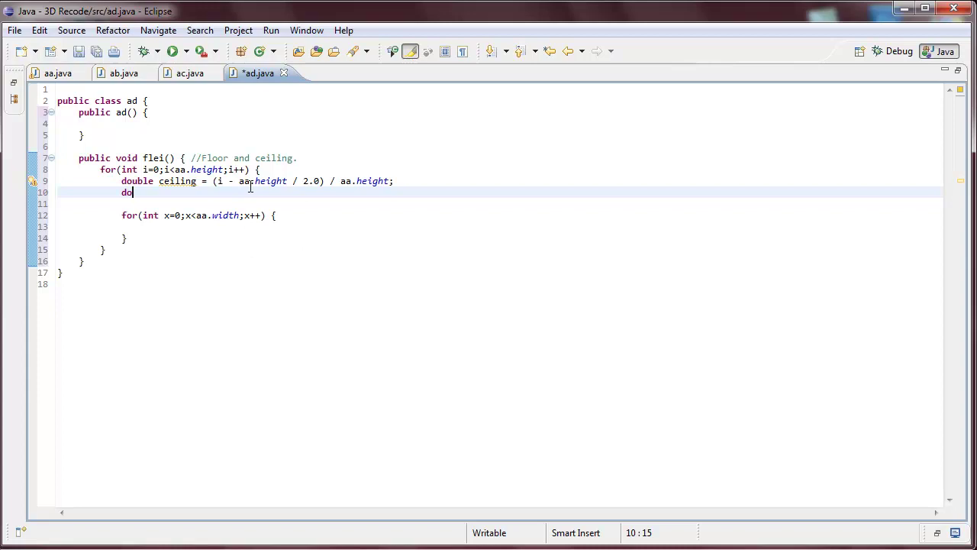
text(uble)
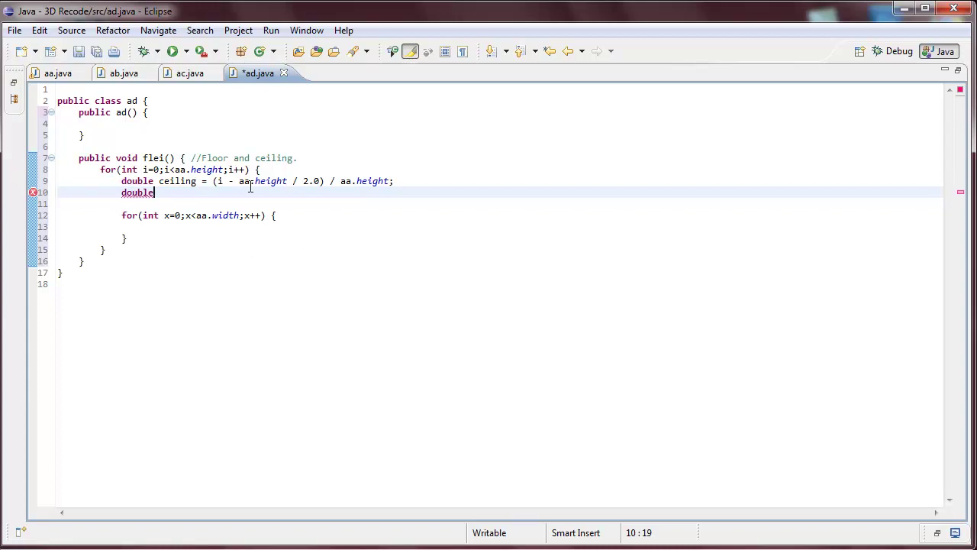
text( z )
text(=)
text(20)
text( / )
text(ceiling)
text(;)
- Add the line double z = 20 / ceiling; beneath the ceiling calculation
key(Up)
key(Up)
key(Up)
key(Up)
key(Up)
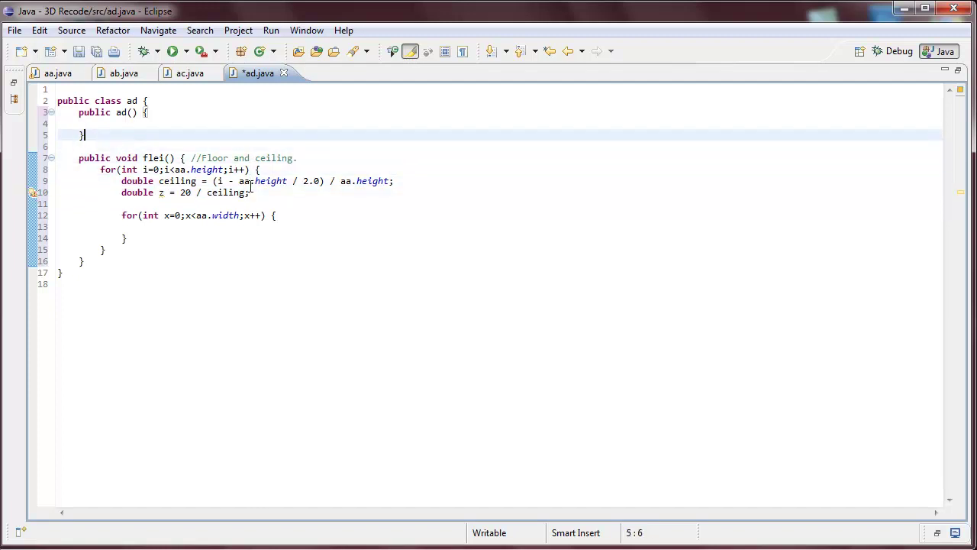
- Declare private int floorPosition = 20; above the flei() method
key(Down)
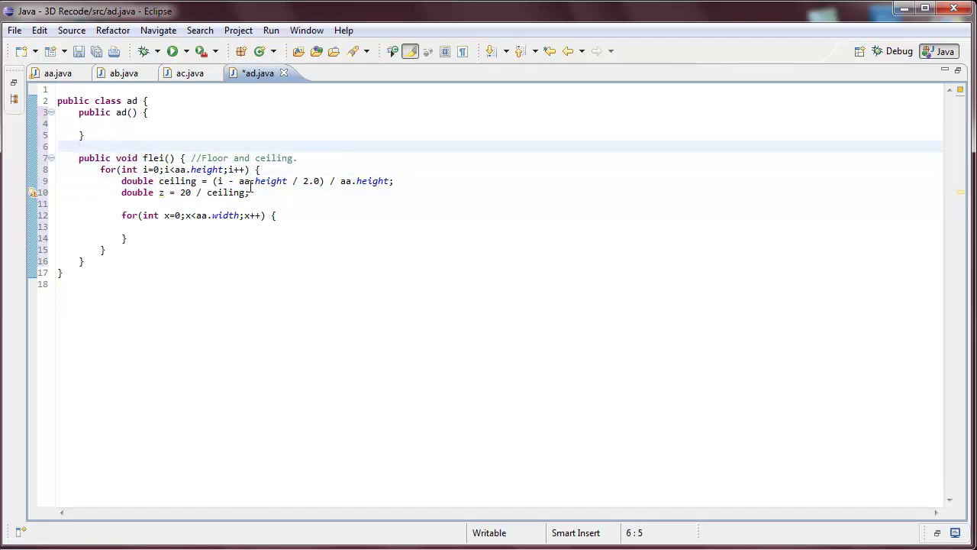
key(Return)
key(Return)
key(Up)
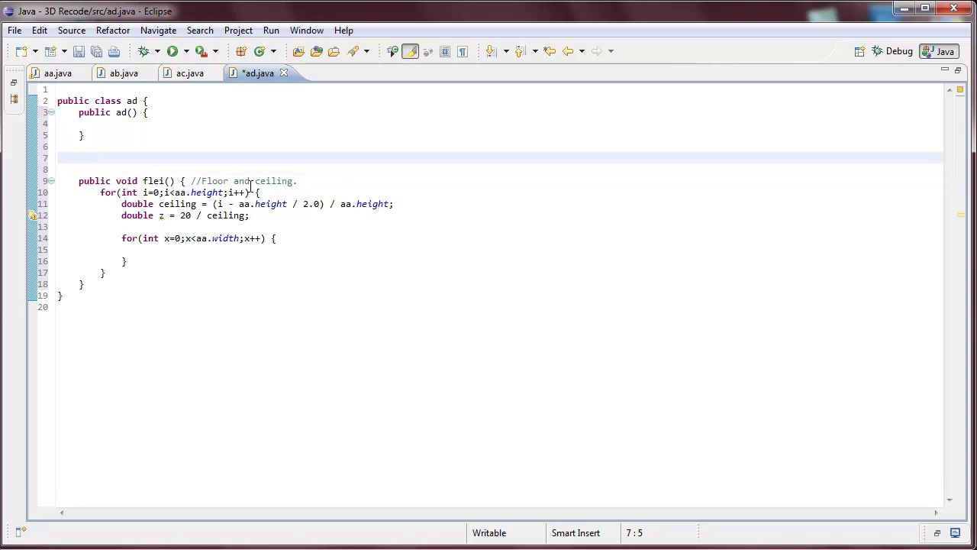
text(public )
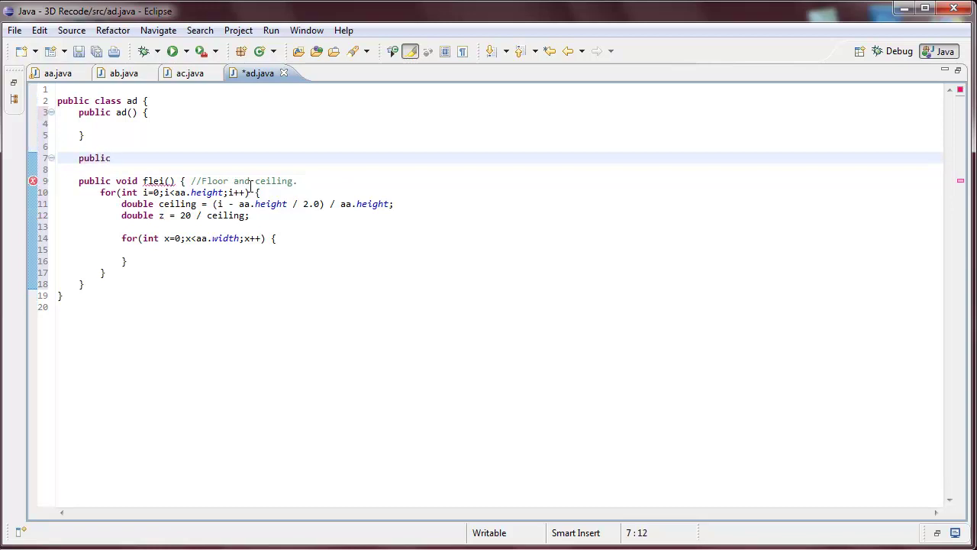
text(int )
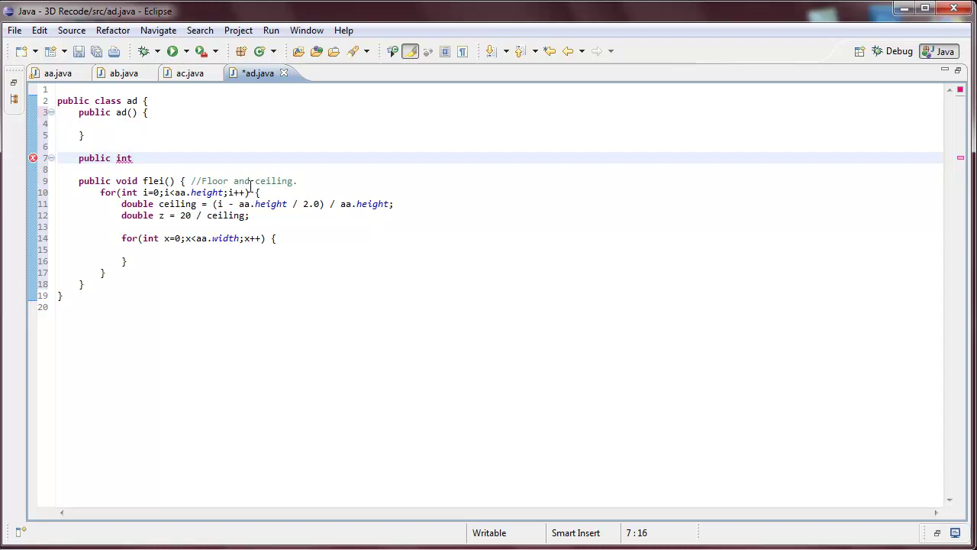
text(floor)
text(Position)
text(;)
key(Left)
key(Left)
key(Left)
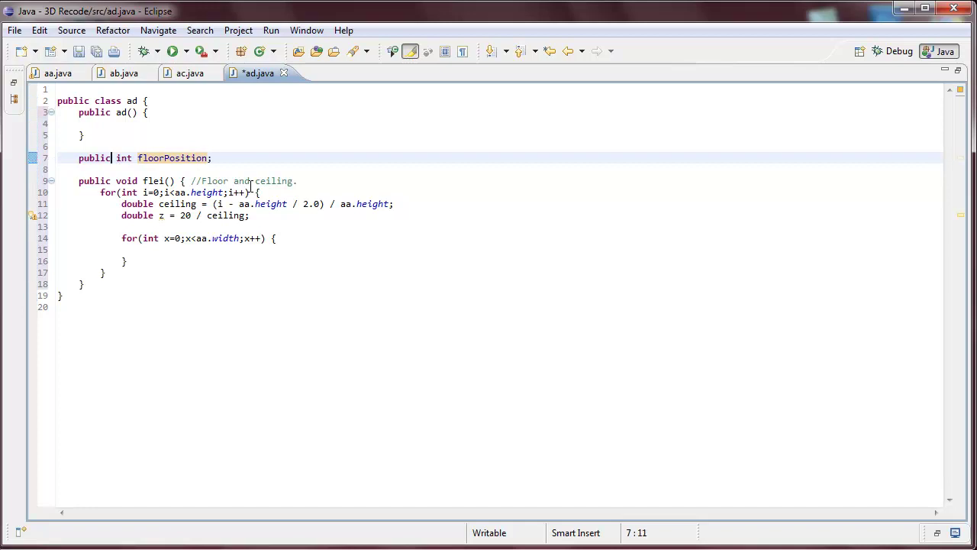
key(shift+Left)
key(shift+Left)
key(shift+Left)
key(shift+Left)
key(shift+Left)
text(rib)
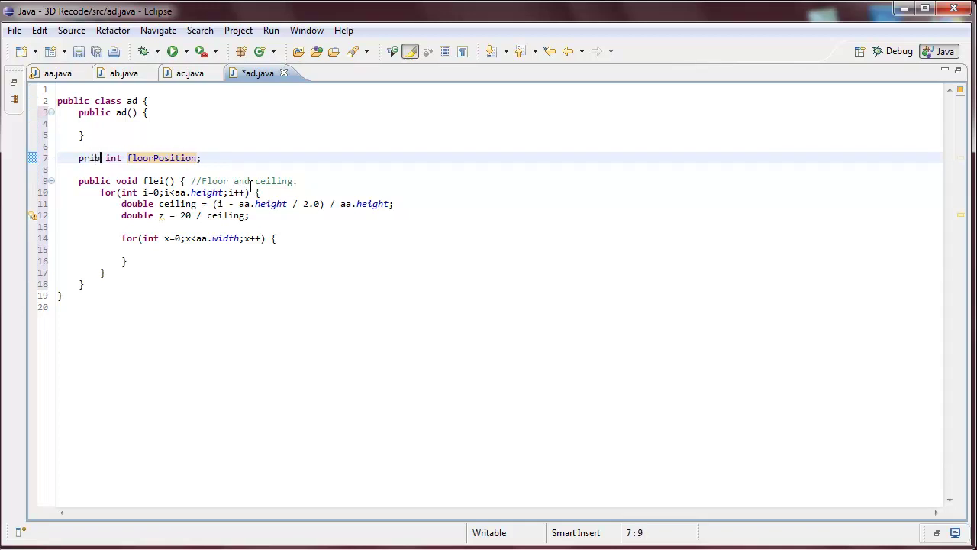
key(BackSpace)
text(ivate)
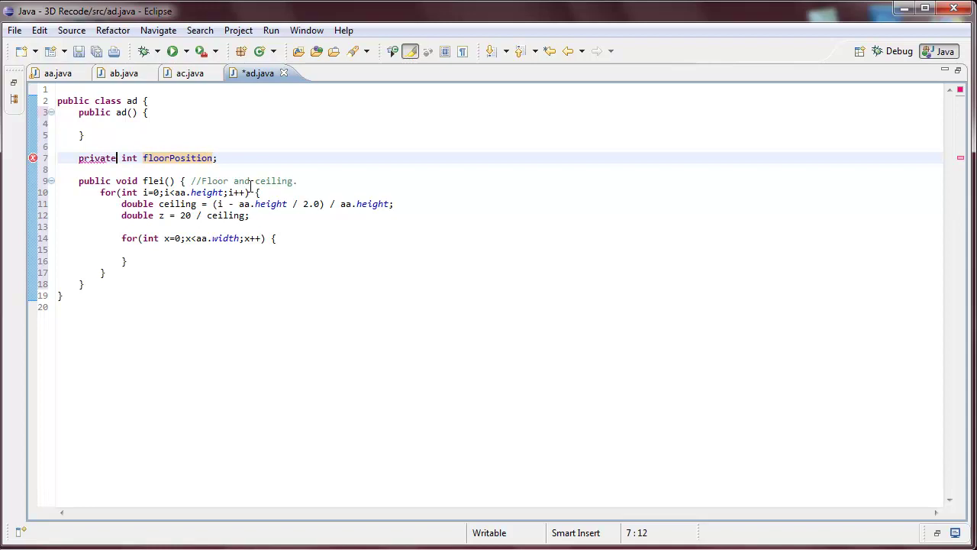
key(Right)
key(Right)
key(Right)
key(Right)
key(Right)
key(Right)
key(Right)
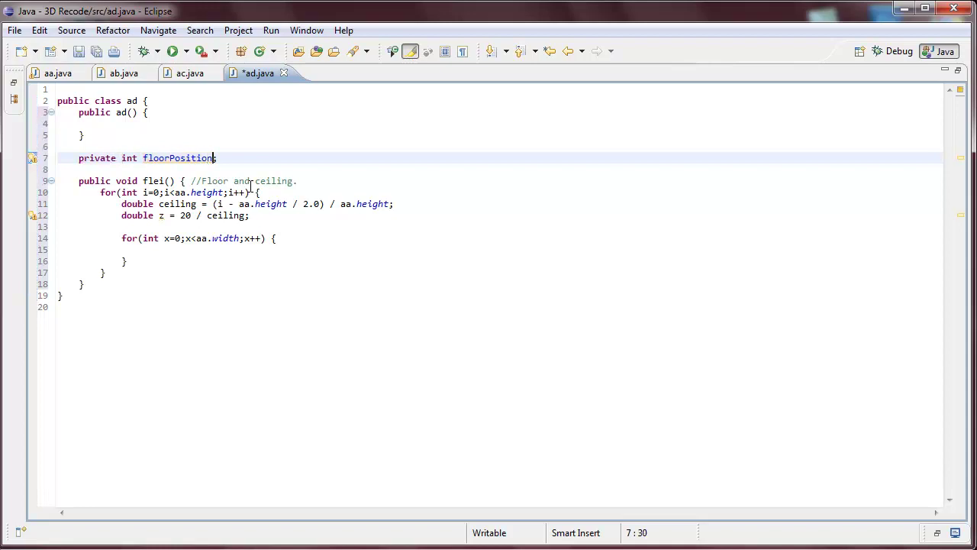
- Replace the literal 20 in z's formula with floorPosition
key(Down)
key(Down)
key(Down)
key(Down)
key(Down)
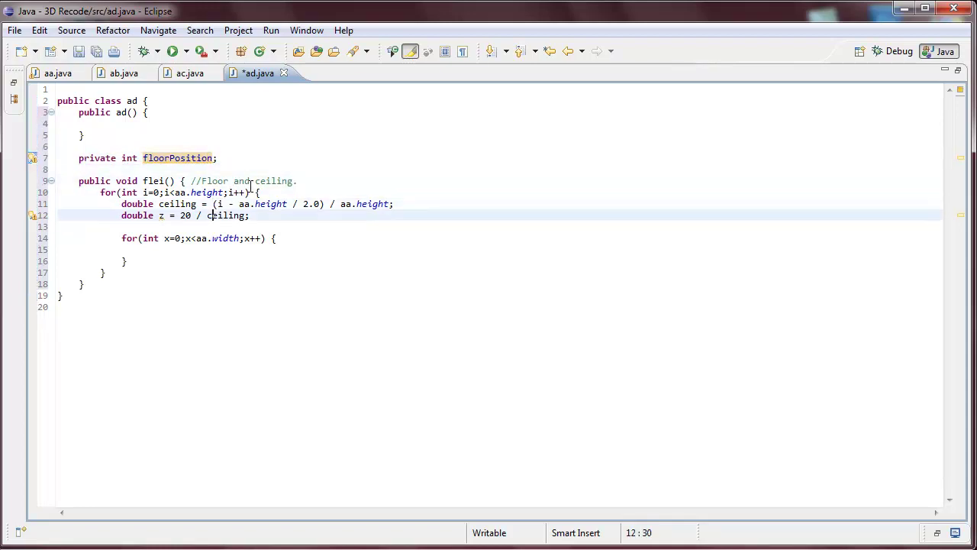
key(Down)
key(Down)
key(Up)
key(Up)
key(Left)
key(Left)
key(Left)
key(Left)
key(Left)
key(Delete)
key(shift+Left)
text(fl)
text(oorPositio)
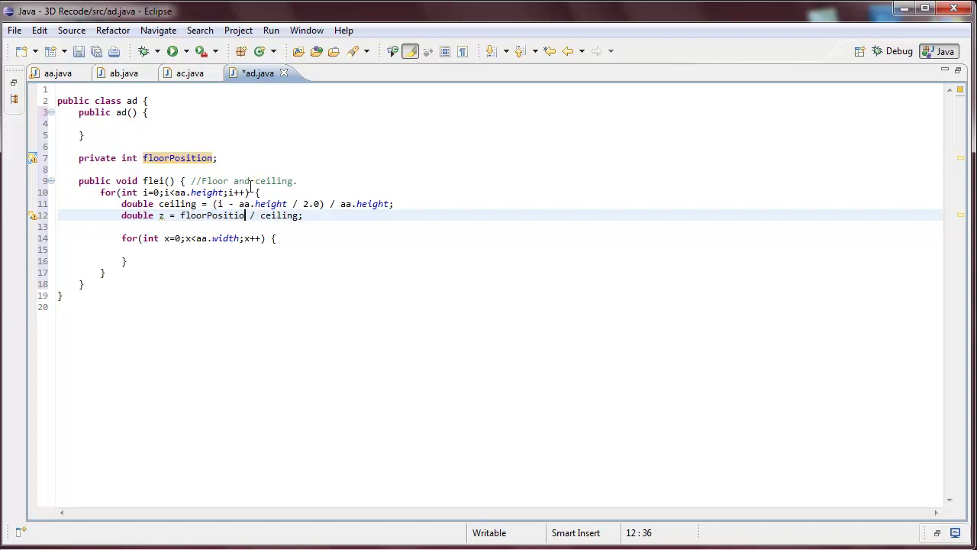
text(nm)
key(BackSpace)
key(Up)
key(Up)
key(Up)
key(Up)
key(Up)
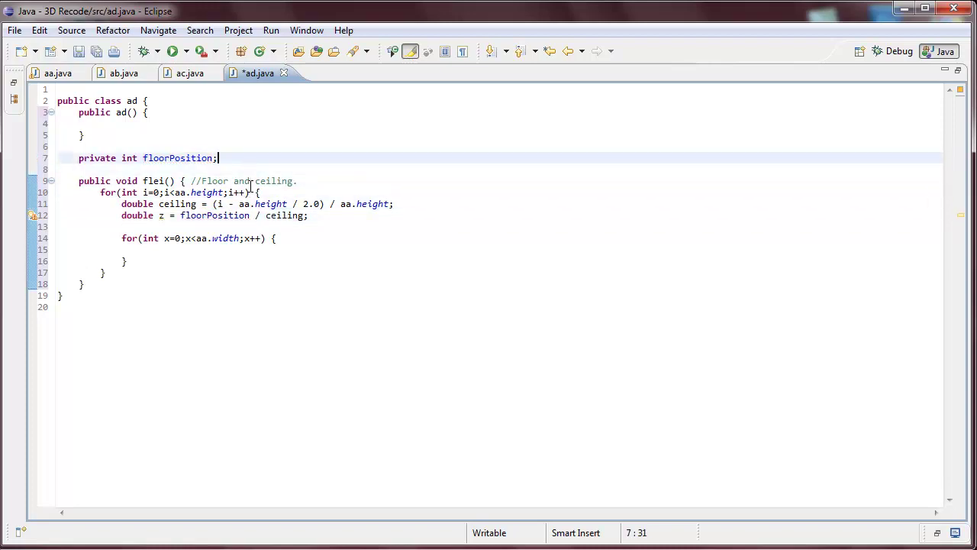
key(Left)
text(= 20)
key(Down)
key(Down)
key(Down)
key(Down)
key(Down)
key(Down)
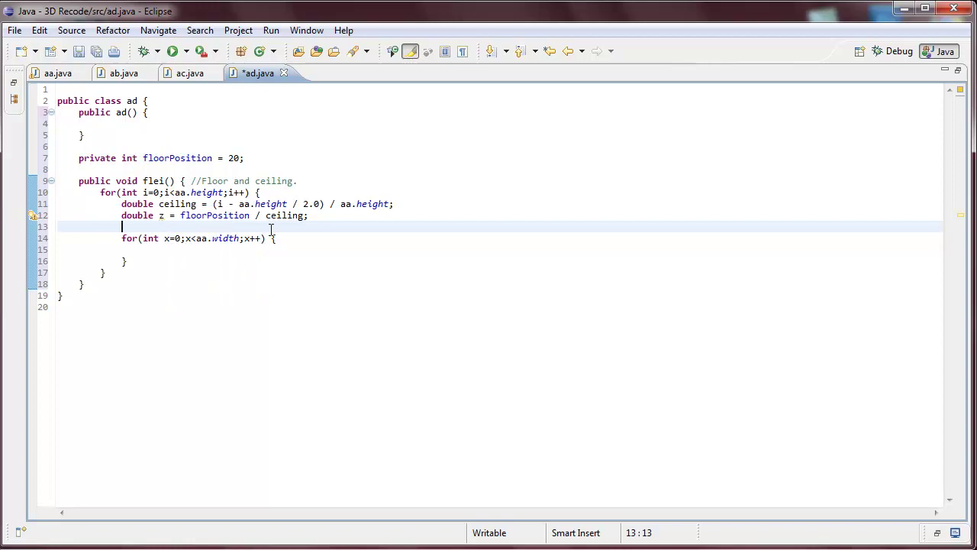
- Insert an if (ceiling < 0) block below z, holding an unfinished z = assignment
key(Return)
key(Return)
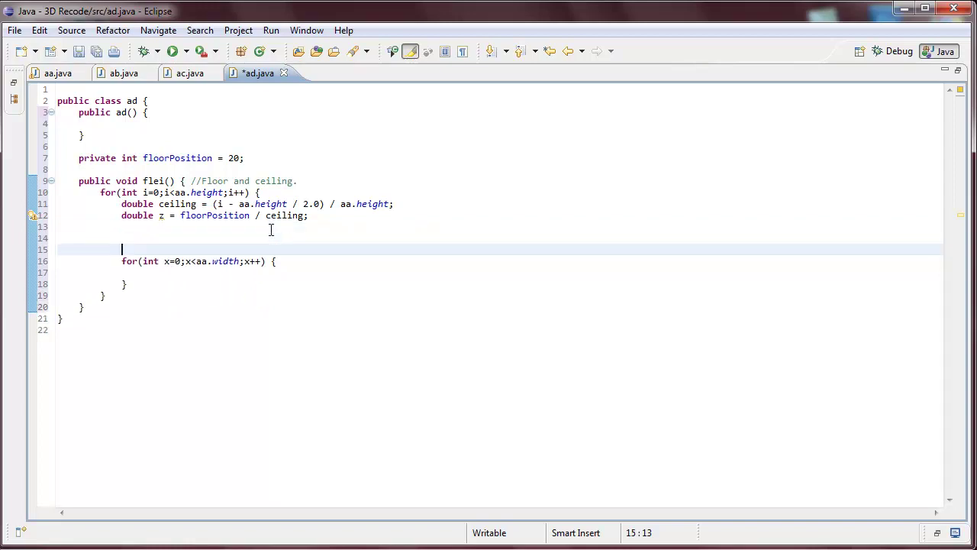
key(Up)
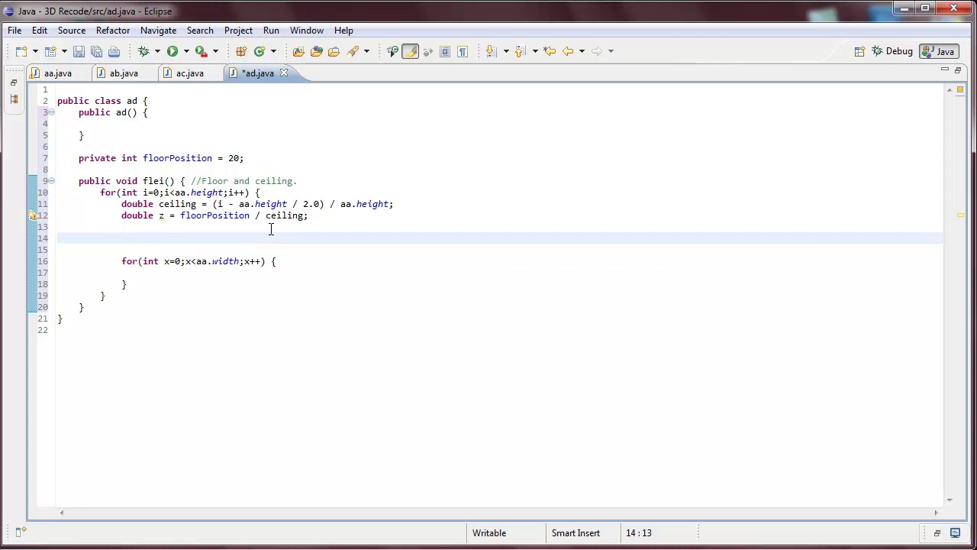
text(if(c)
text(eiling )
text(<)
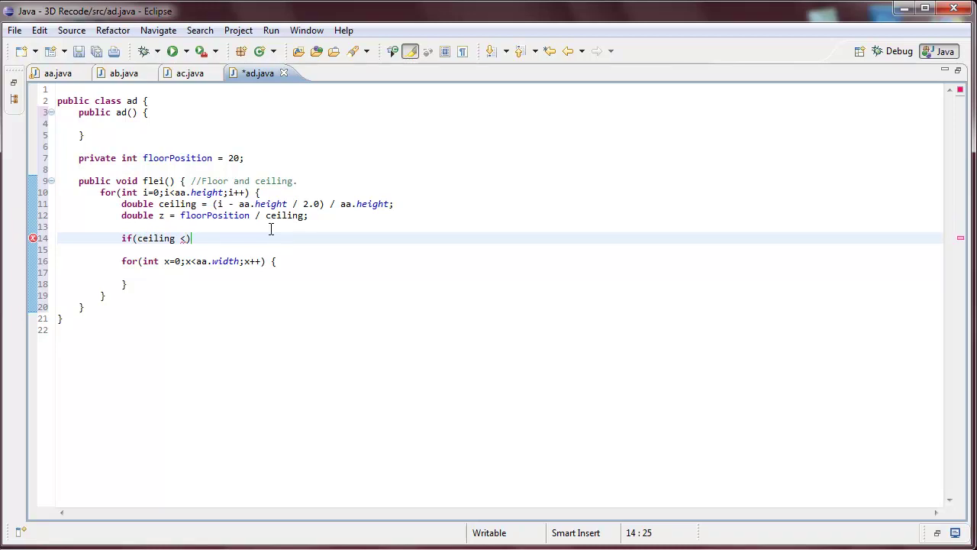
text( 0))
text( {)
key(Return)
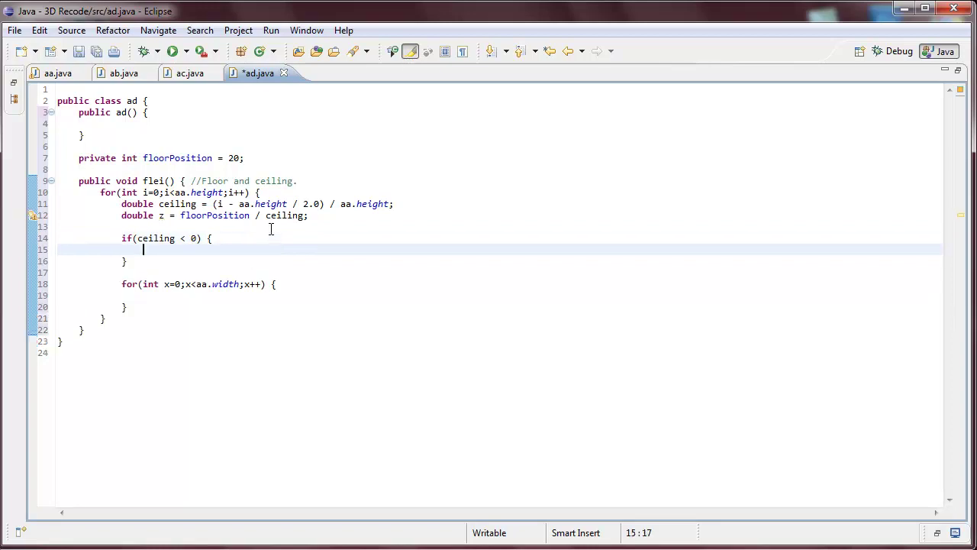
text(z )
text(= )
text(-cei)
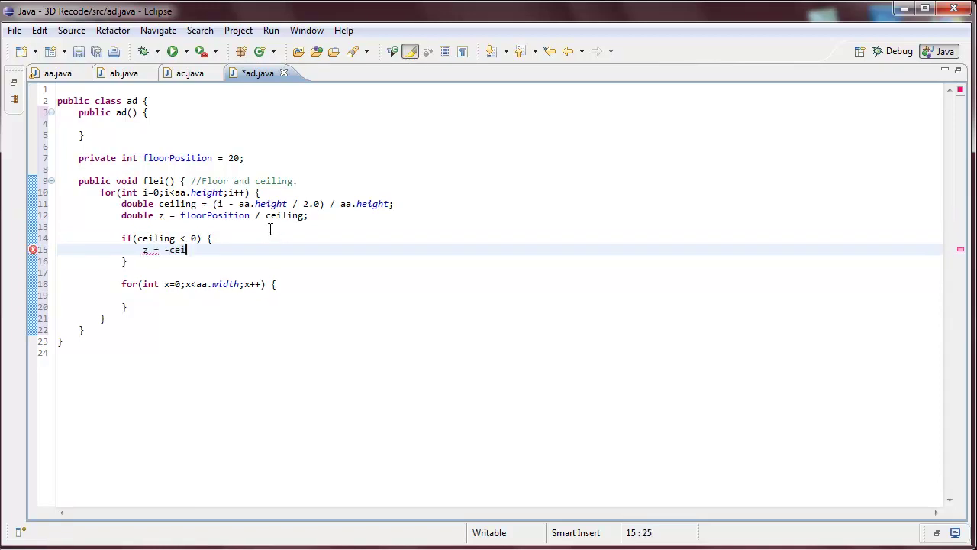
text(ling)
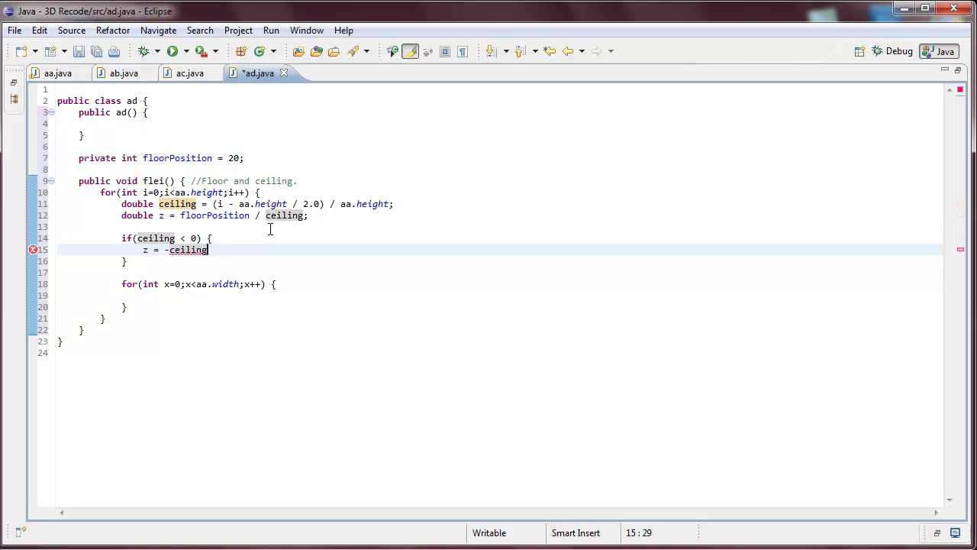
key(BackSpace)
key(BackSpace)
key(BackSpace)
key(BackSpace)
key(BackSpace)
key(BackSpace)
key(BackSpace)
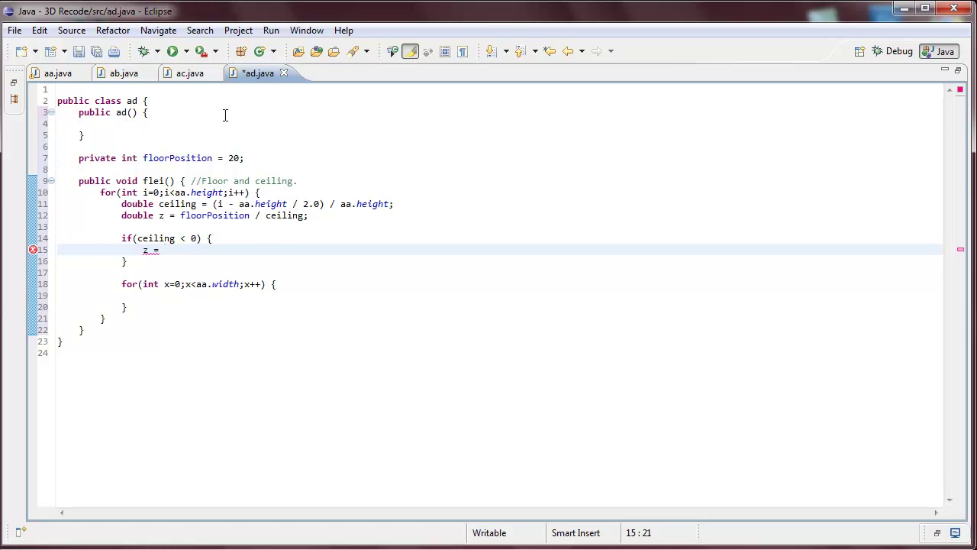
- Declare private int ceilingPosition below floorPosition, changing its value from 50 to 20
click(268, 158)
key(Return)
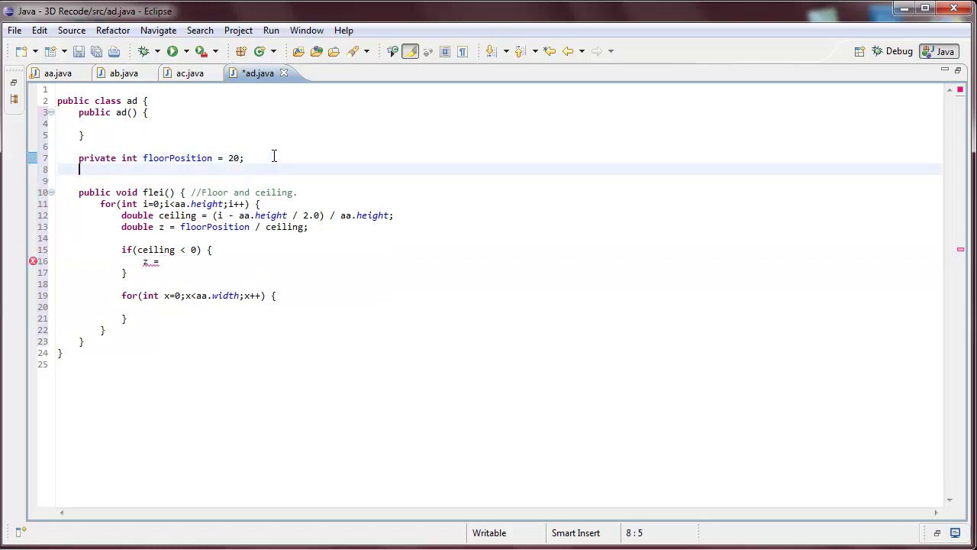
text(private)
text( in )
text( c)
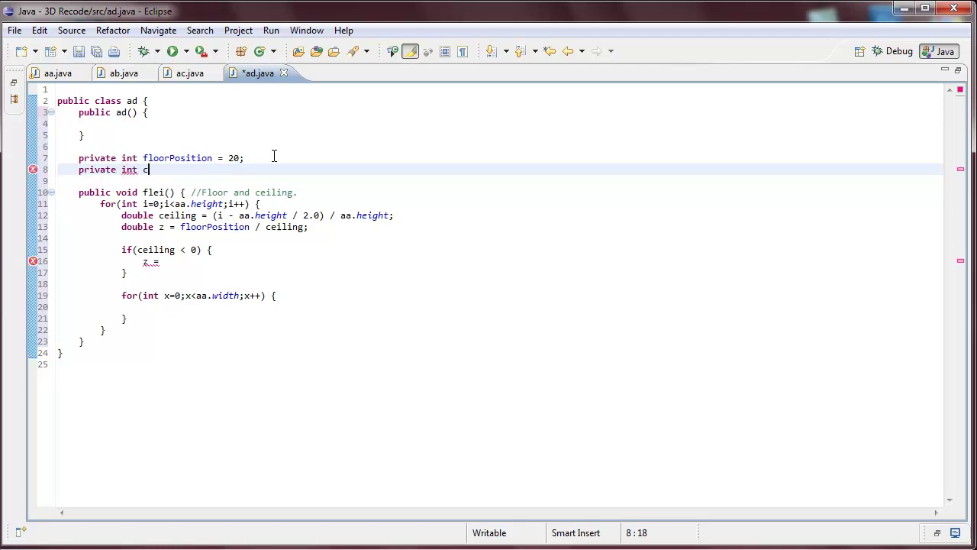
text(eilingPos)
text(ition= )
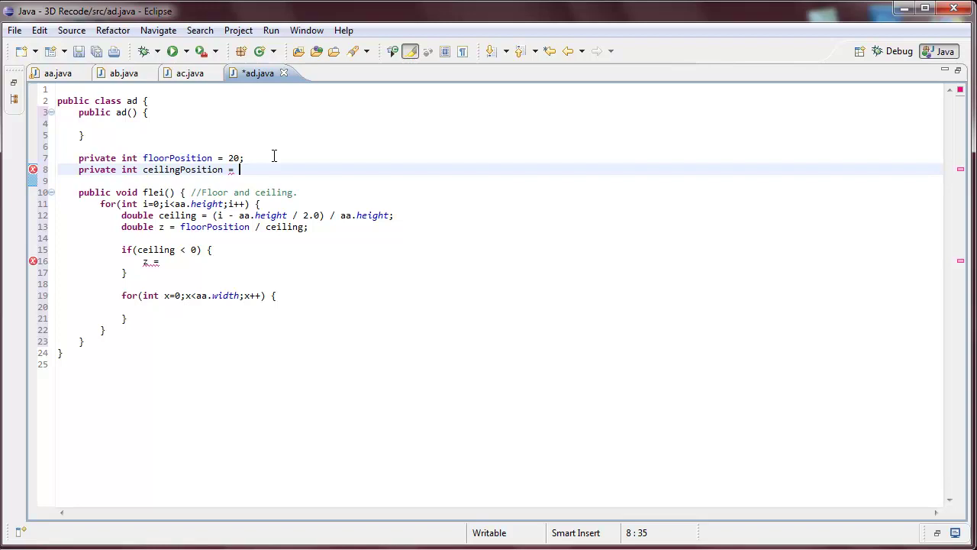
text(50)
text(;)
key(Down)
key(Down)
key(Up)
key(Up)
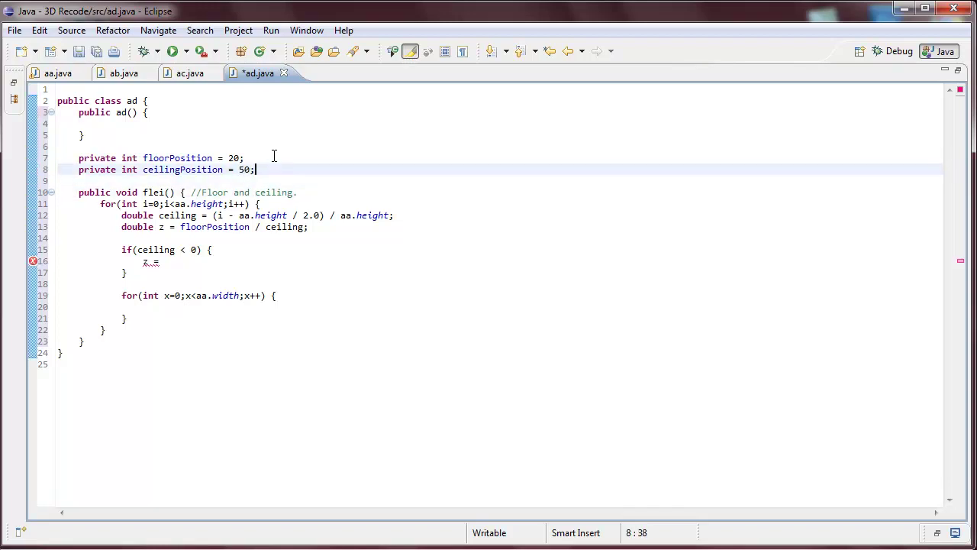
key(Left)
key(shift+Left)
key(shift+Left)
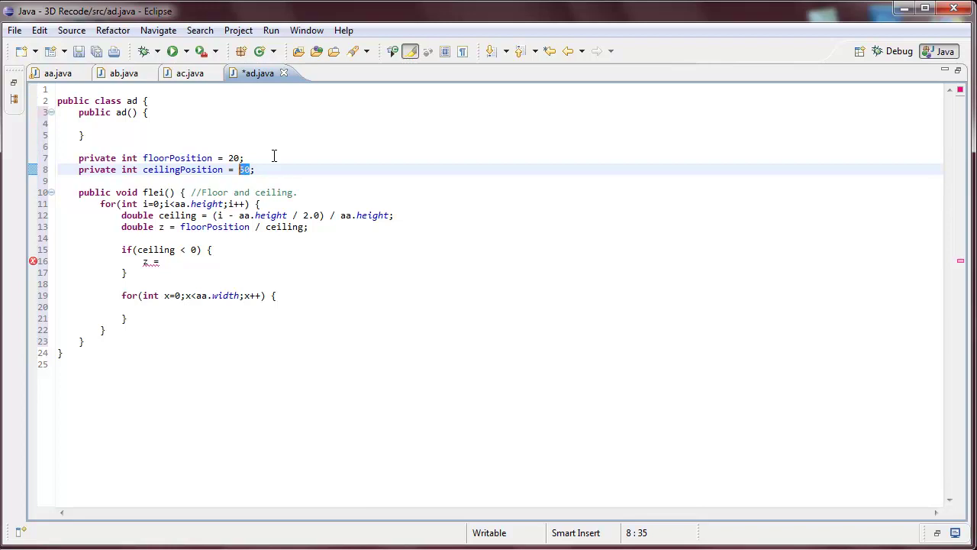
text(20)
key(Down)
key(Down)
key(Down)
key(Down)
key(Down)
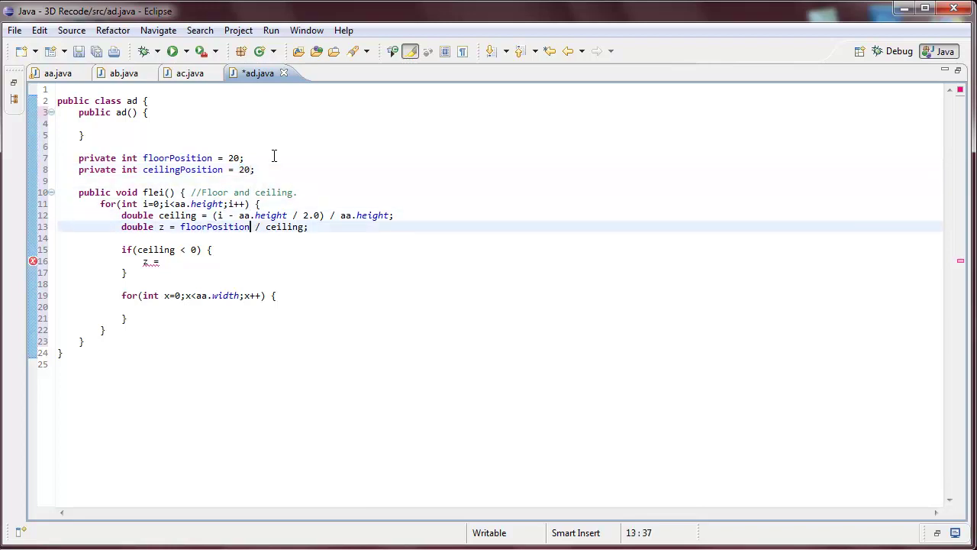
key(Down)
key(Down)
key(Down)
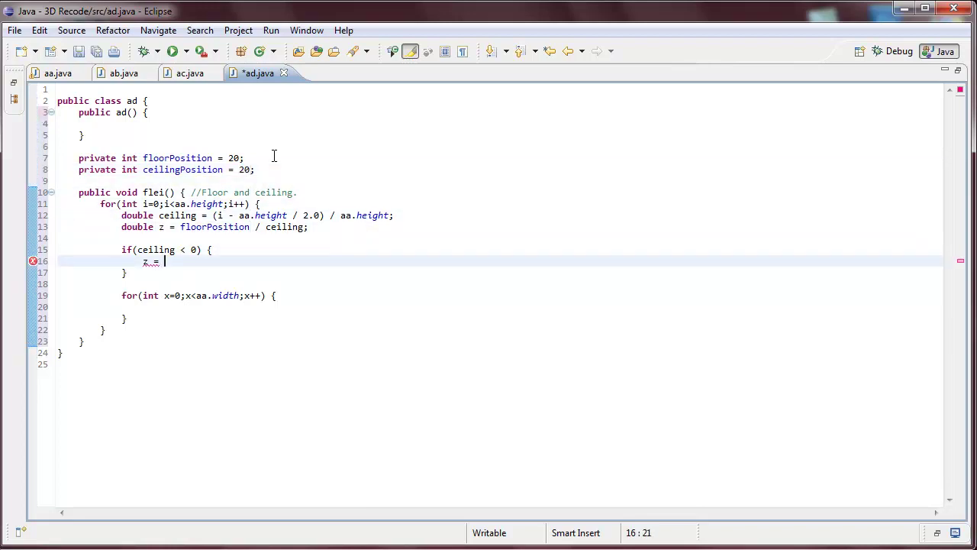
text(cei)
text(lingPositi)
text(on)
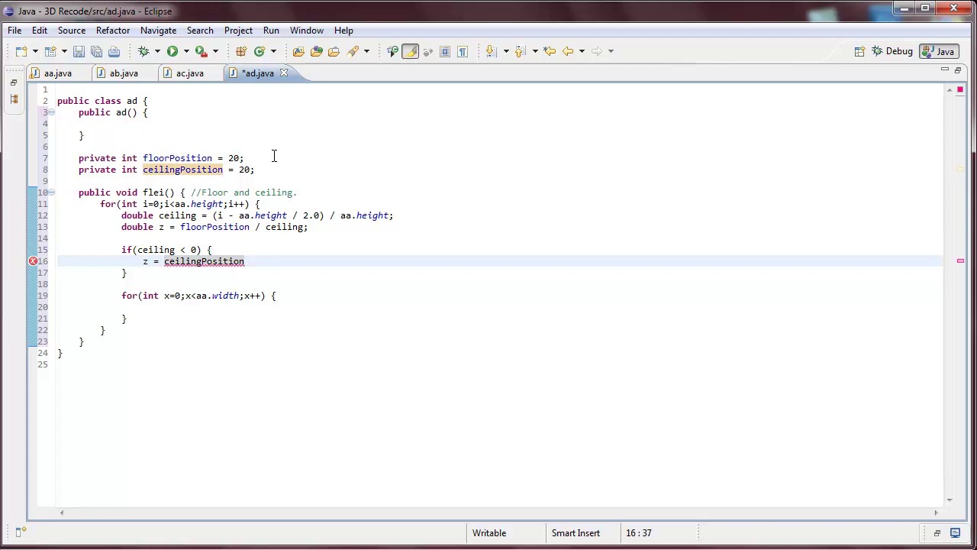
text( / )
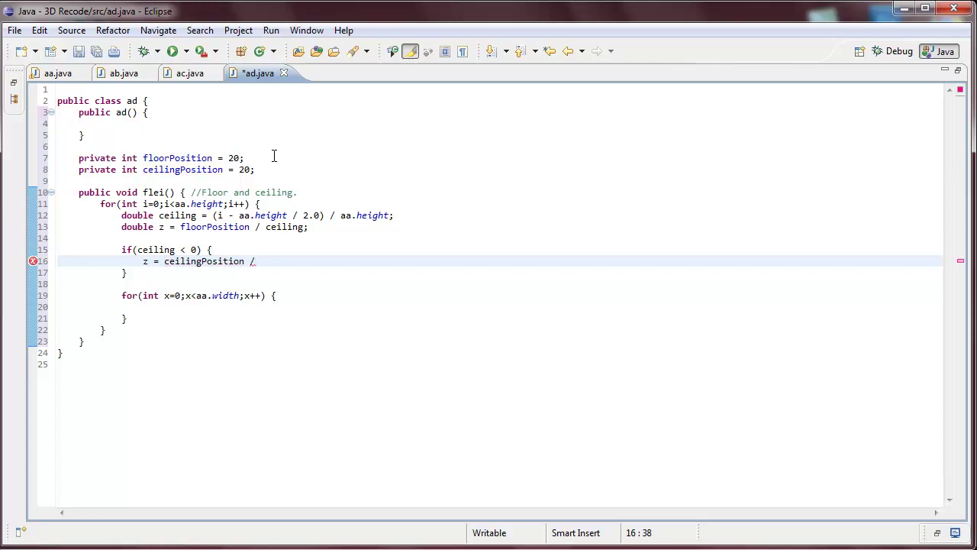
text(-ceil)
text(ing;)
- Complete the if-block assignment as z = ceilingPosition / -ceiling;
key(Down)
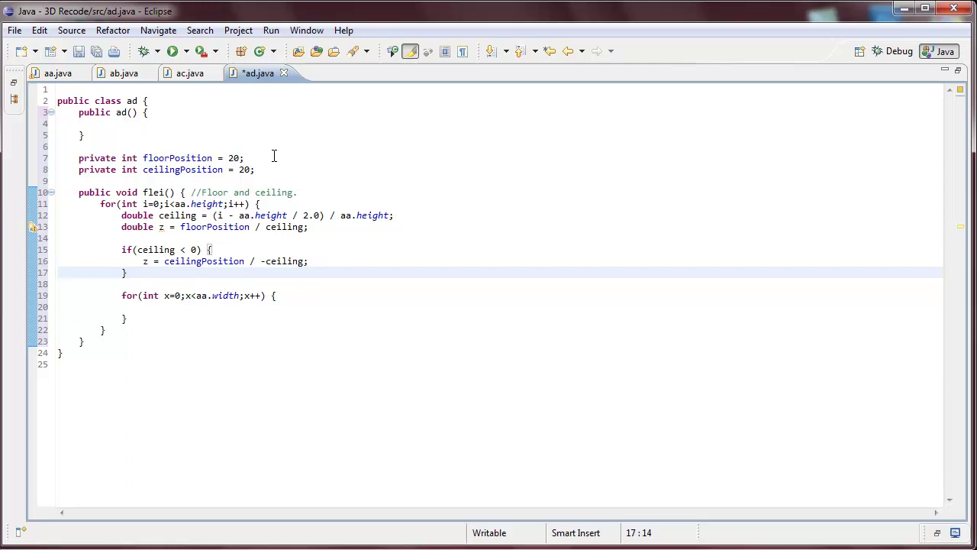
- Begin the x loop's depth statement with the bracketed (x - width / 2.0) term
key(Down)
key(Down)
key(End)
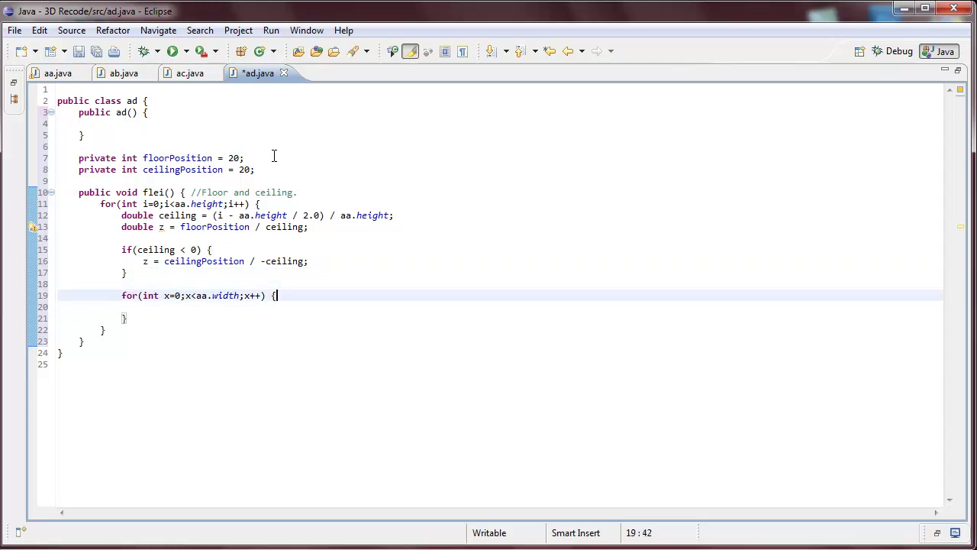
key(Down)
text(dou)
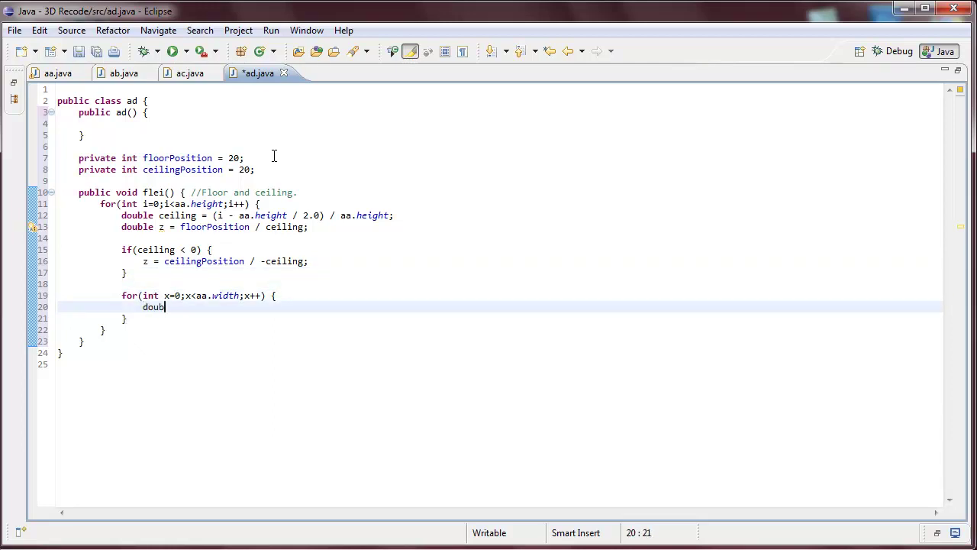
text(ble depth)
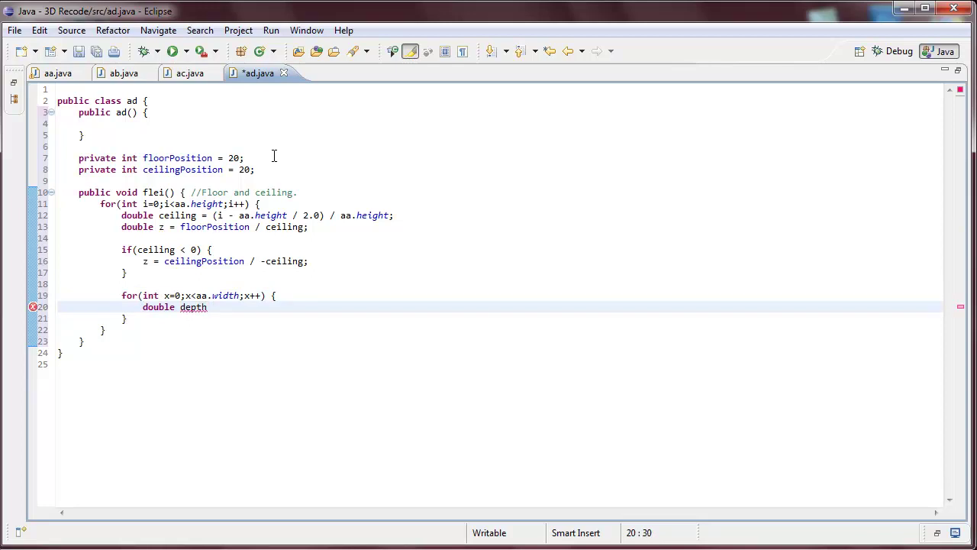
text( = (x )
text(- widthh)
key(BackSpace)
key(BackSpace)
key(BackSpace)
text(th )
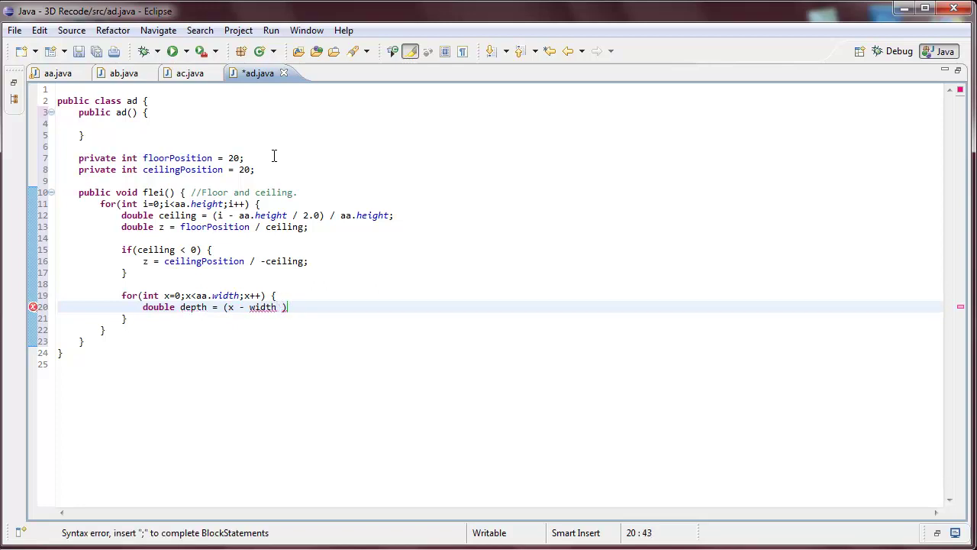
text(/ 2.0)
key(BackSpace)
text() / height)
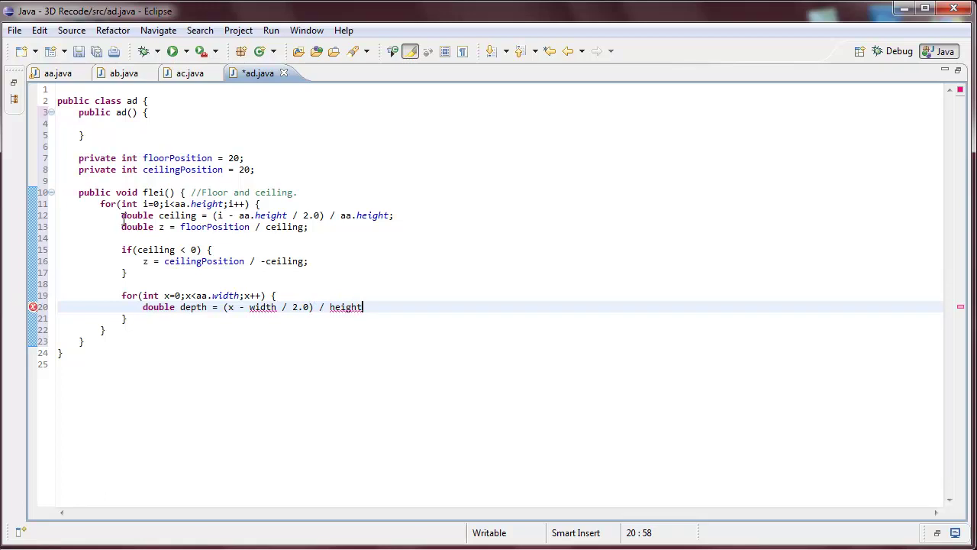
- Qualify width and height as aa.width and aa.height, adding a new line below
drag(121, 215, 398, 213)
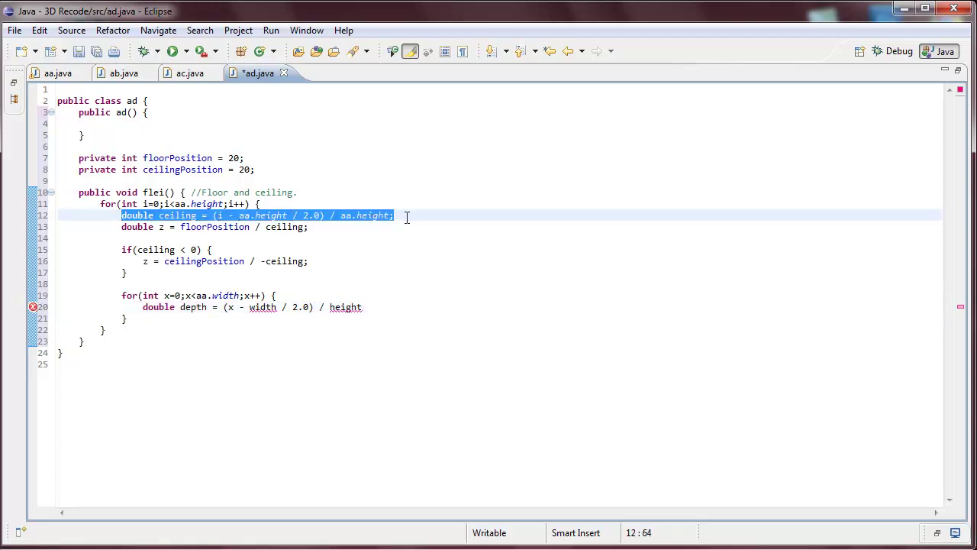
click(403, 215)
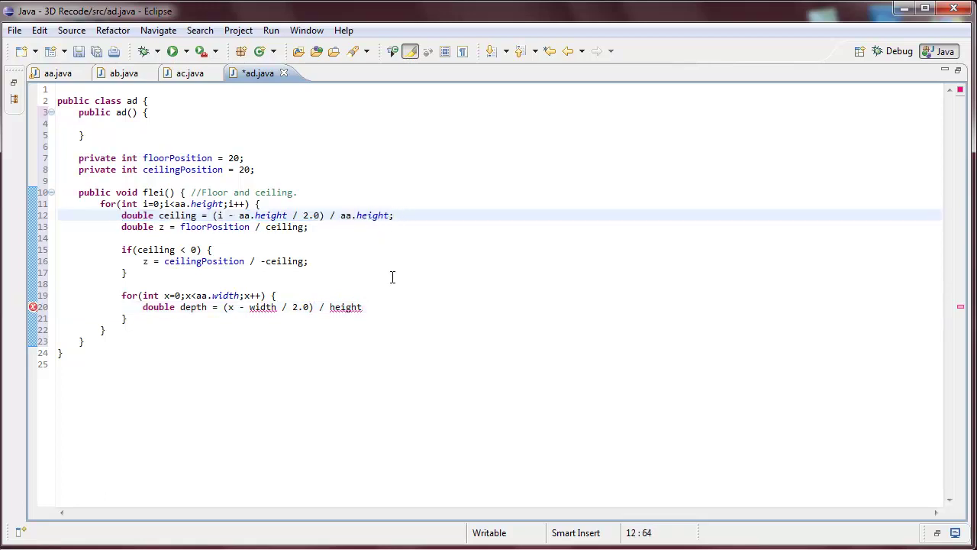
click(249, 307)
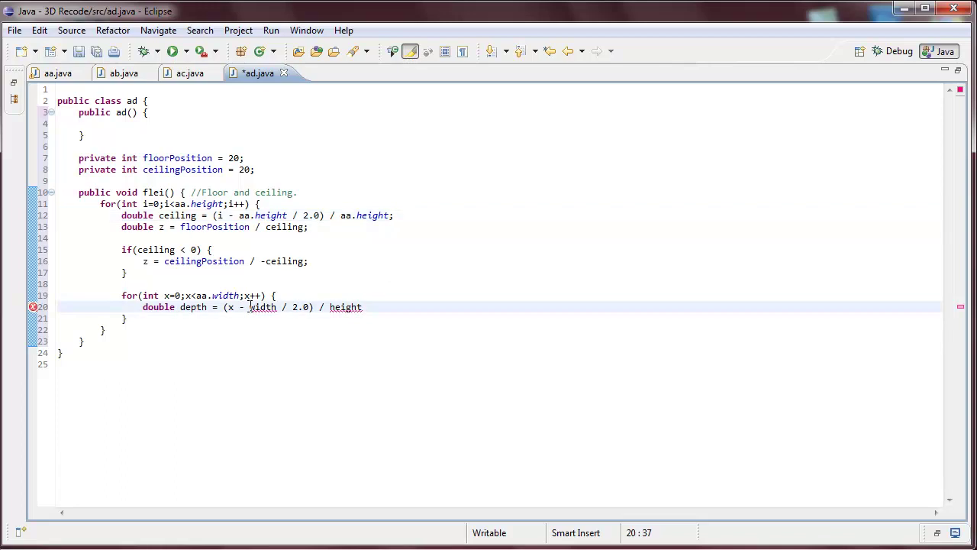
text(aa.)
click(345, 305)
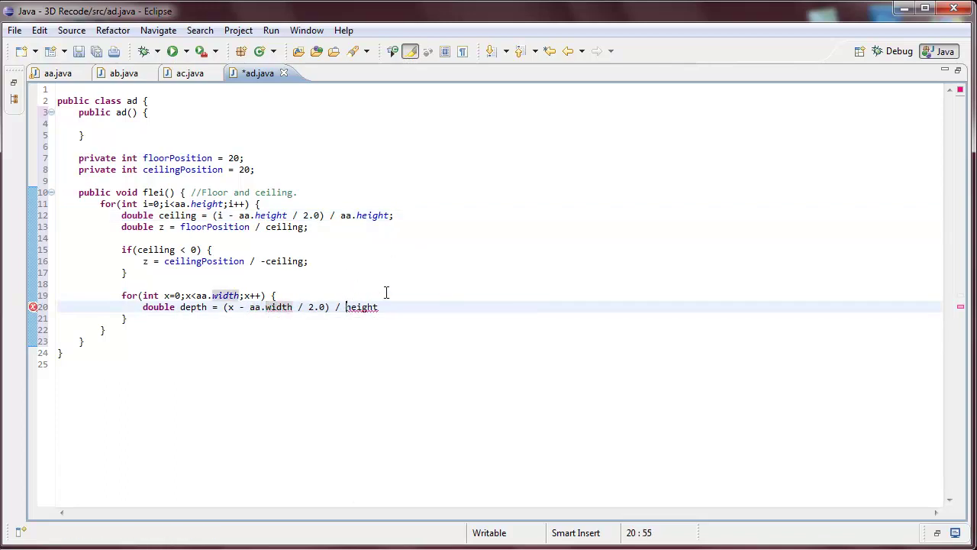
text(aa.)
key(Right)
key(Right)
key(Right)
key(Right)
key(Right)
key(Right)
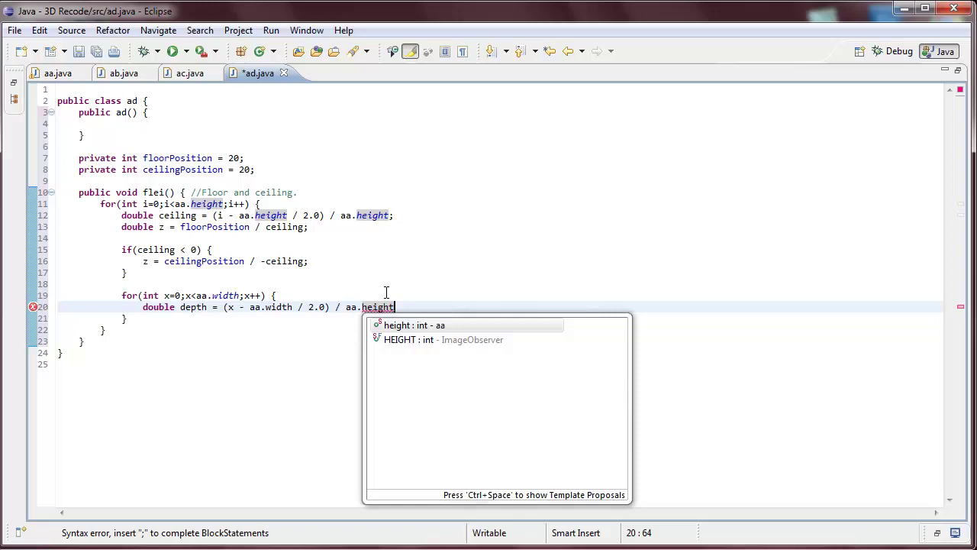
text(;)
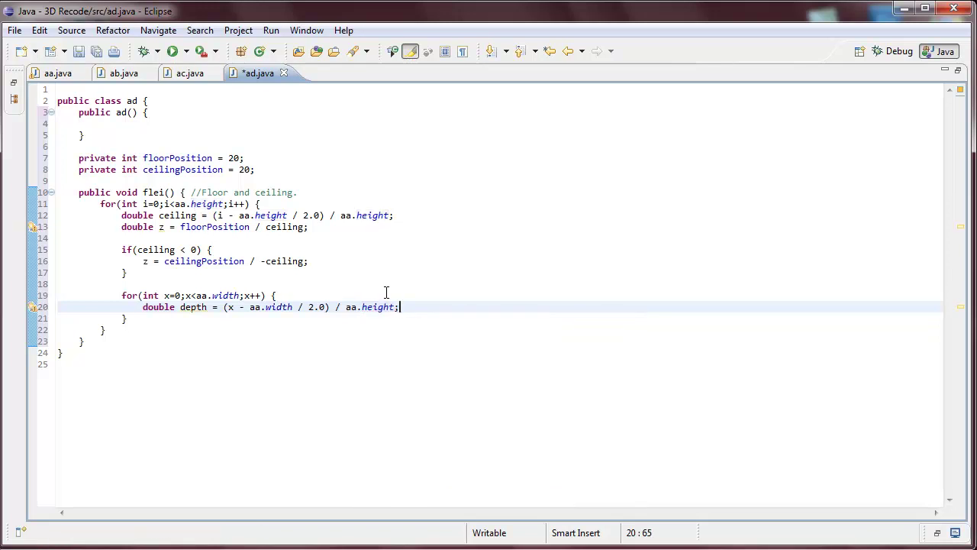
key(Return)
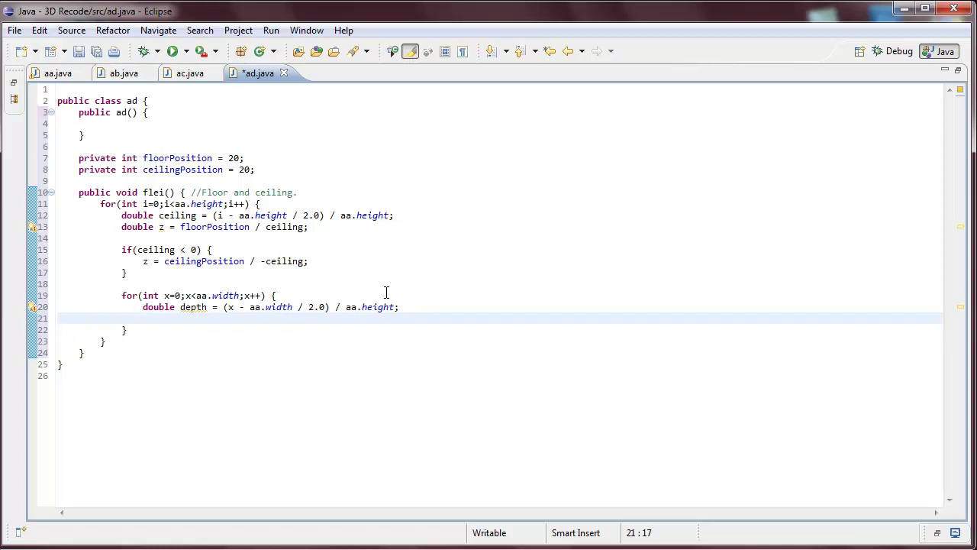
text(depth )
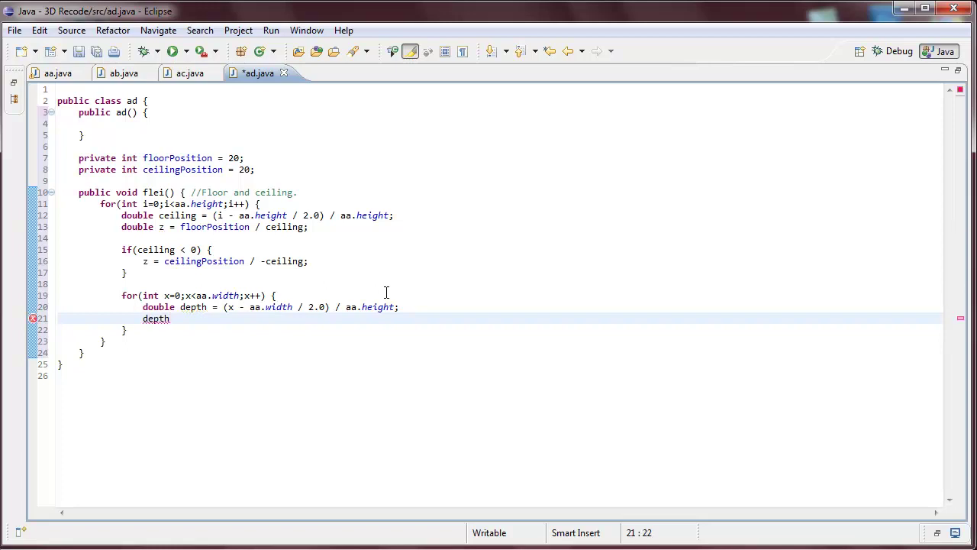
text(*)
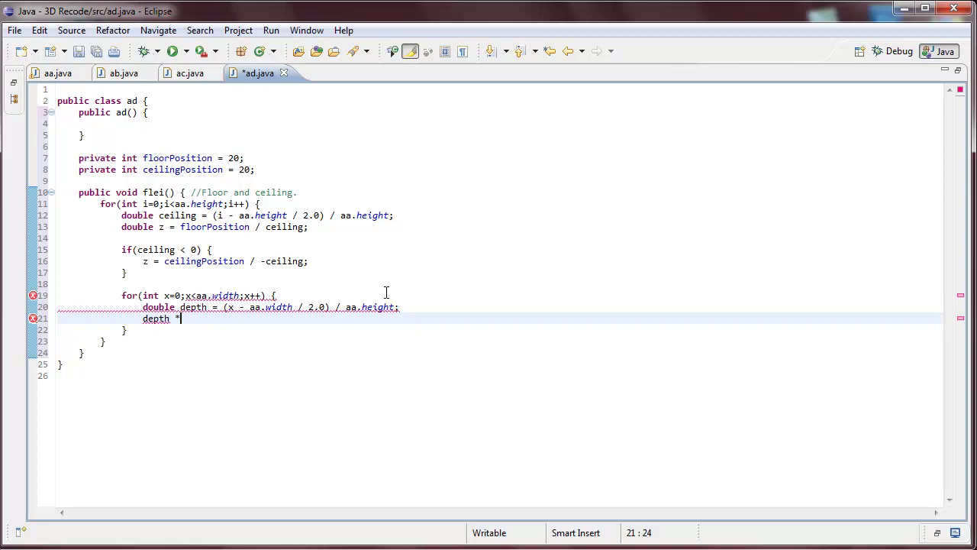
text(= z;)
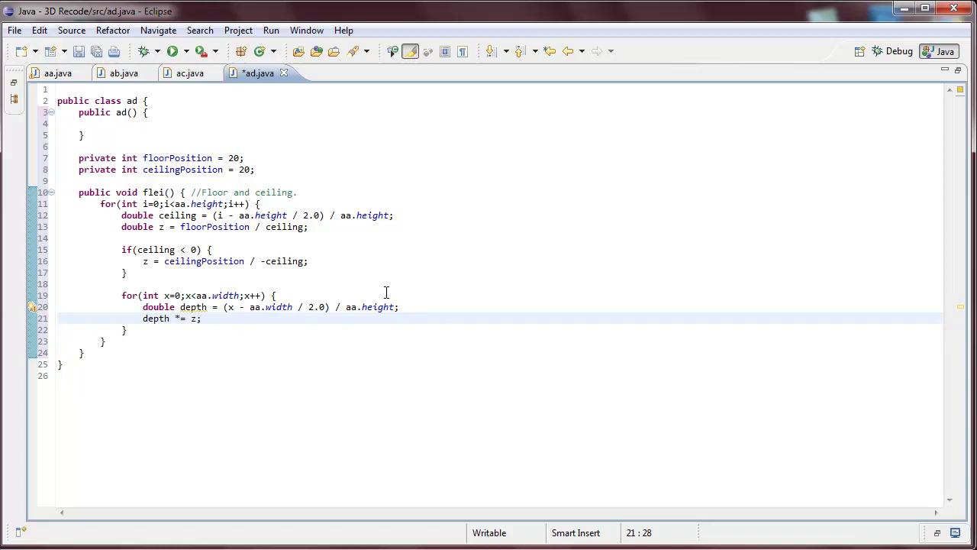
- Open a new line below the depth scaling and review that line around z
key(Return)
text(doub)
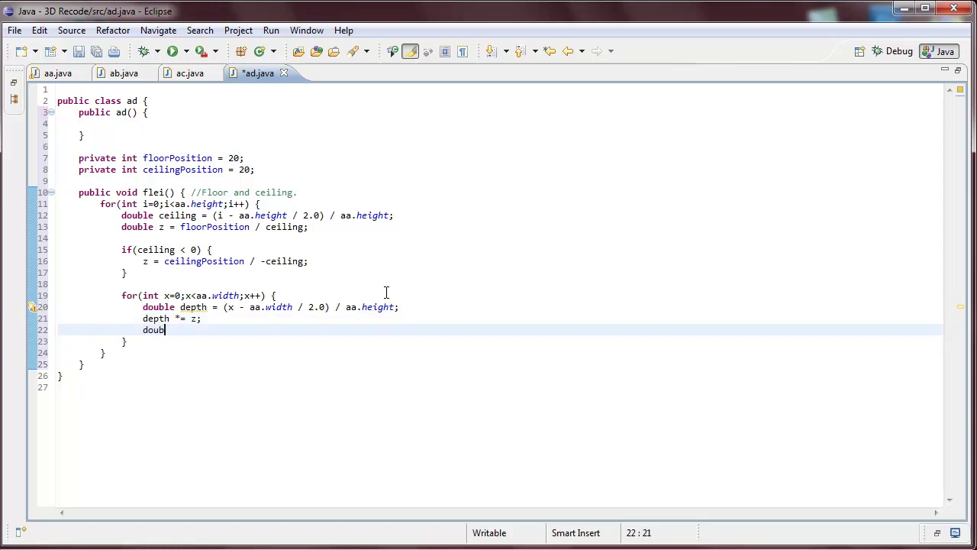
text(le )
text(xx)
key(Up)
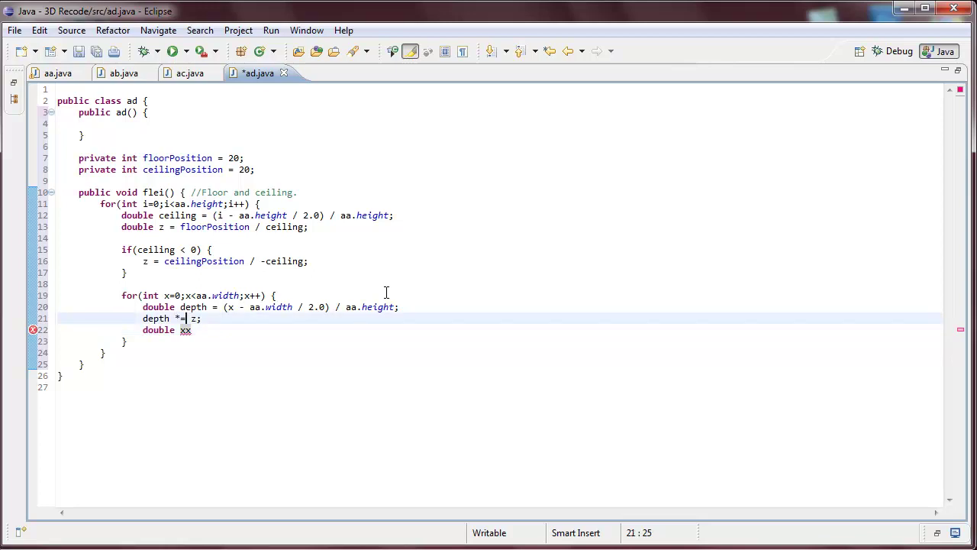
key(Left)
key(Right)
key(Left)
key(Left)
key(Right)
key(Right)
key(Right)
key(Right)
key(Left)
key(Right)
- Check the ceiling-case z assignment, then finish 'double xx = depth;' and add a line
key(Left)
key(Up)
key(Up)
key(Up)
key(Up)
key(Up)
key(Up)
key(Up)
key(Up)
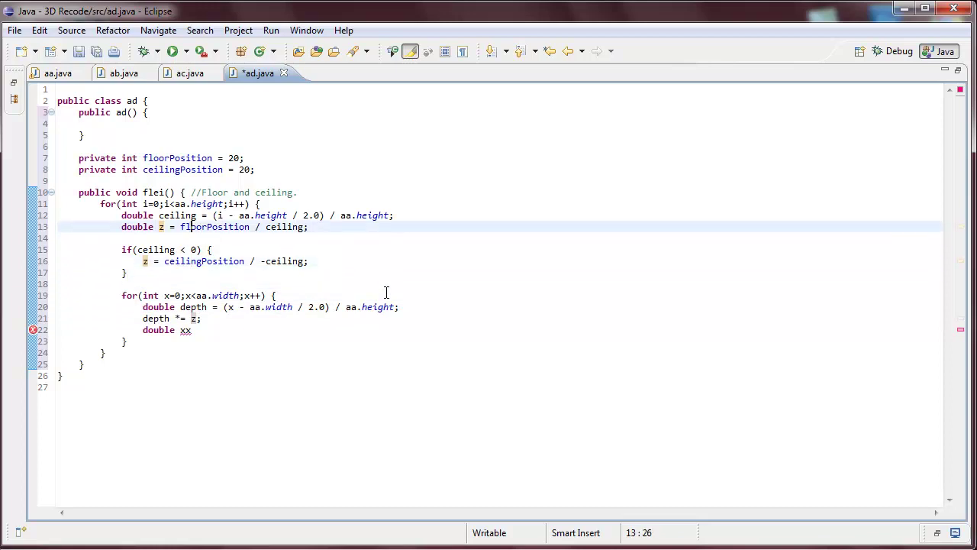
double_click(146, 263)
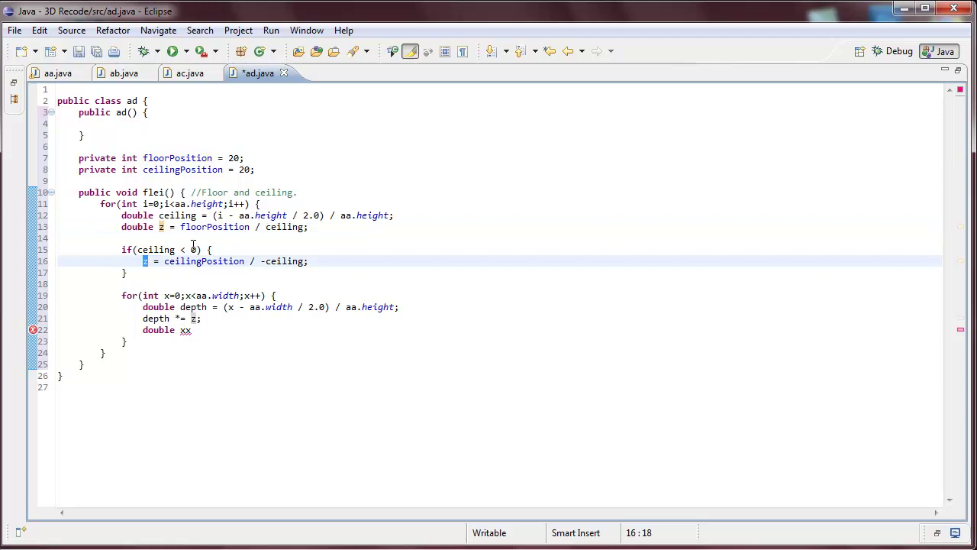
drag(142, 261, 320, 262)
click(319, 262)
click(209, 330)
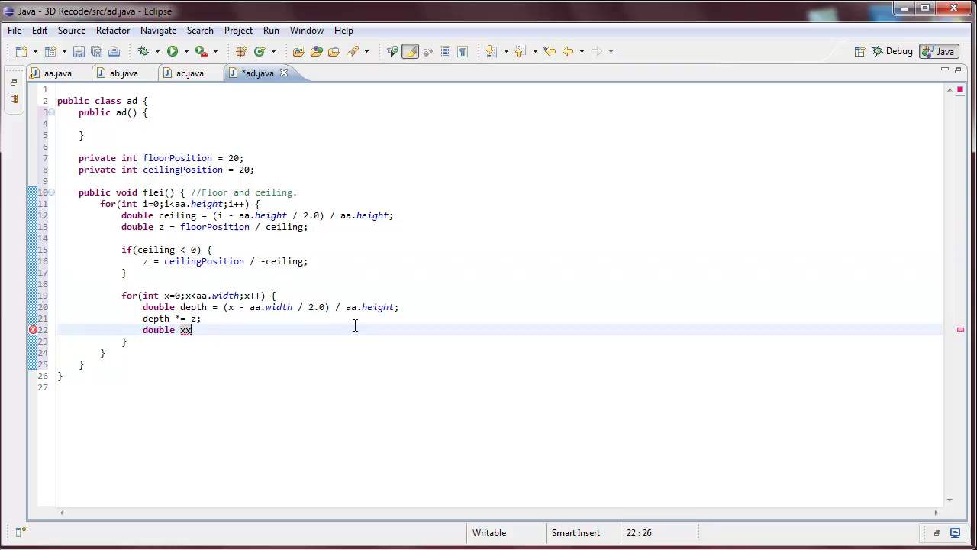
text( = )
text(depth)
text( *)
key(BackSpace)
key(BackSpace)
text(;)
key(Return)
text(doub)
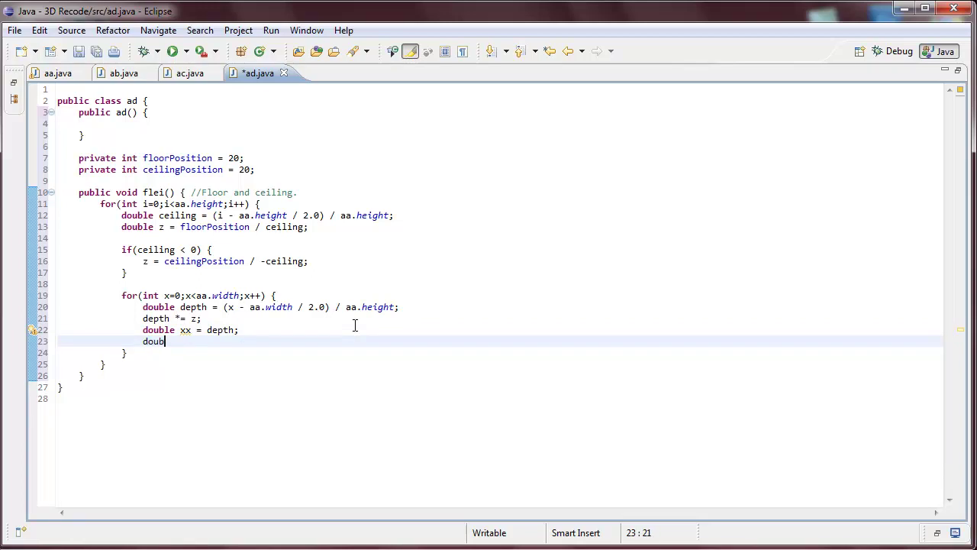
text(le yy )
text(=)
text( z)
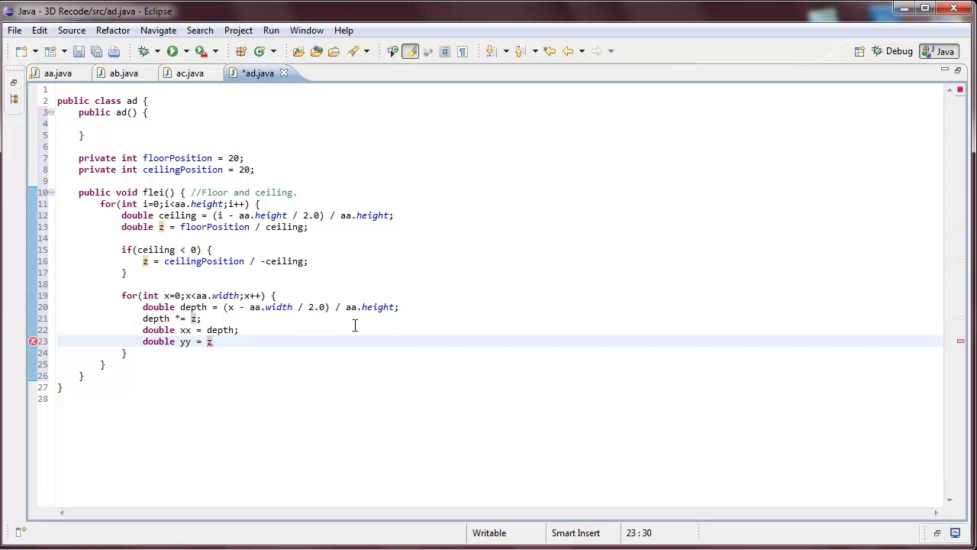
- Declare 'double yy = z;' after the xx line and start the next line
key(Up)
key(Right)
key(Right)
key(Right)
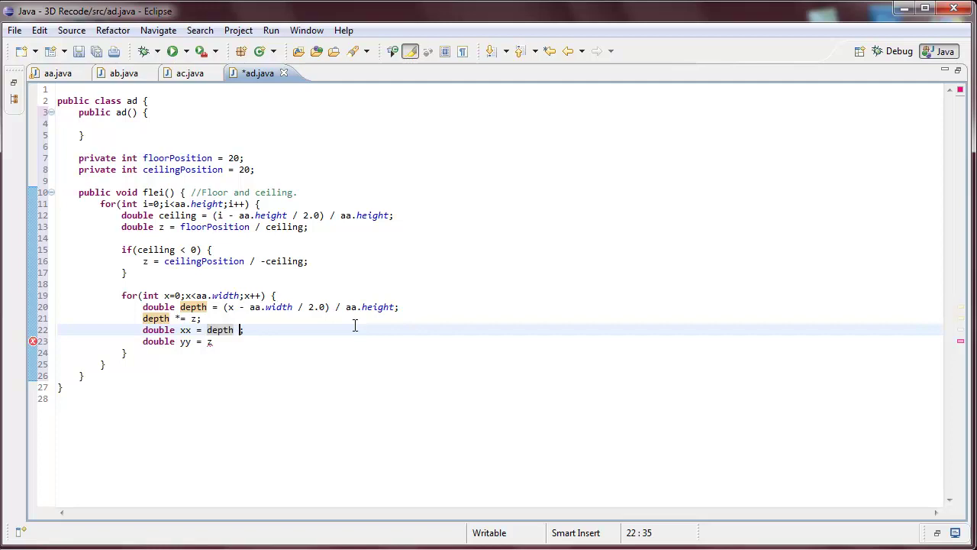
text(+ z)
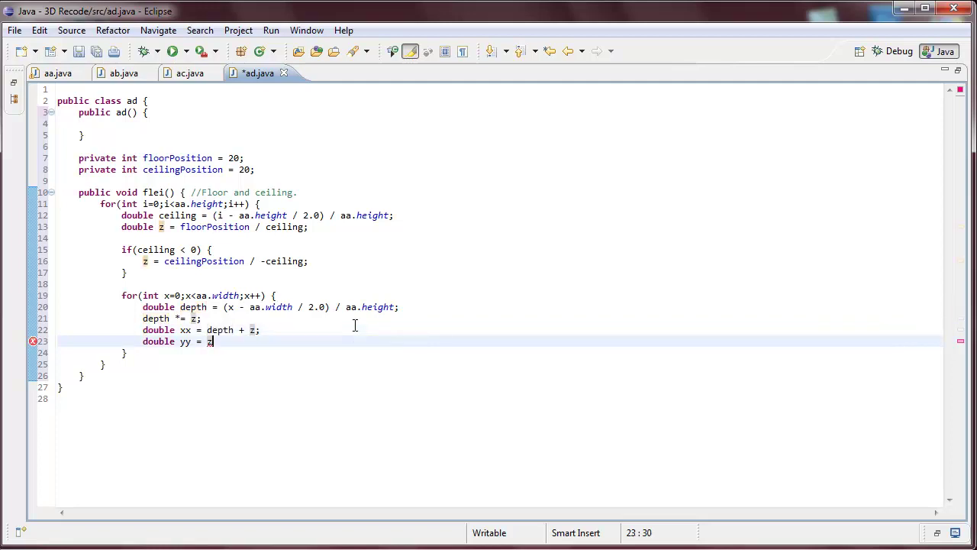
text( + de)
text(pth;)
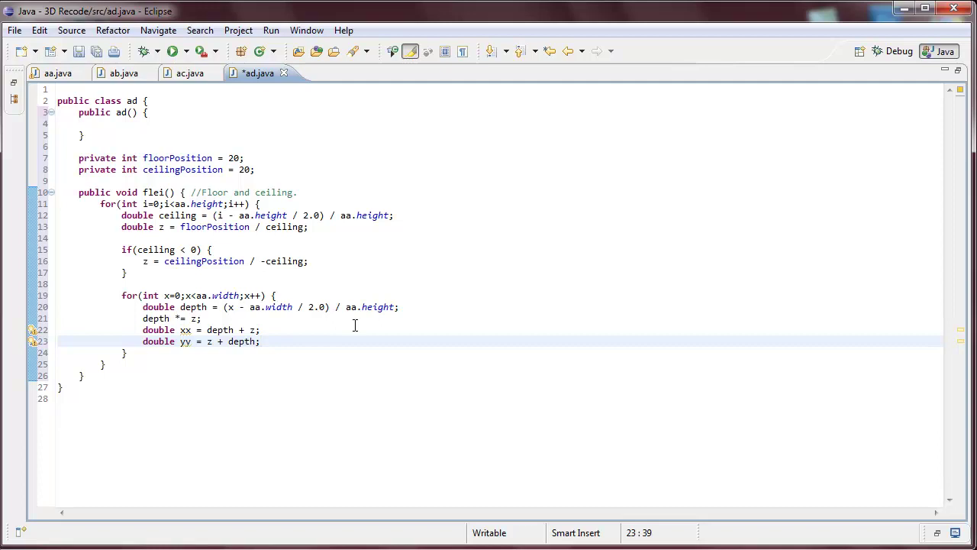
key(Return)
text(itn)
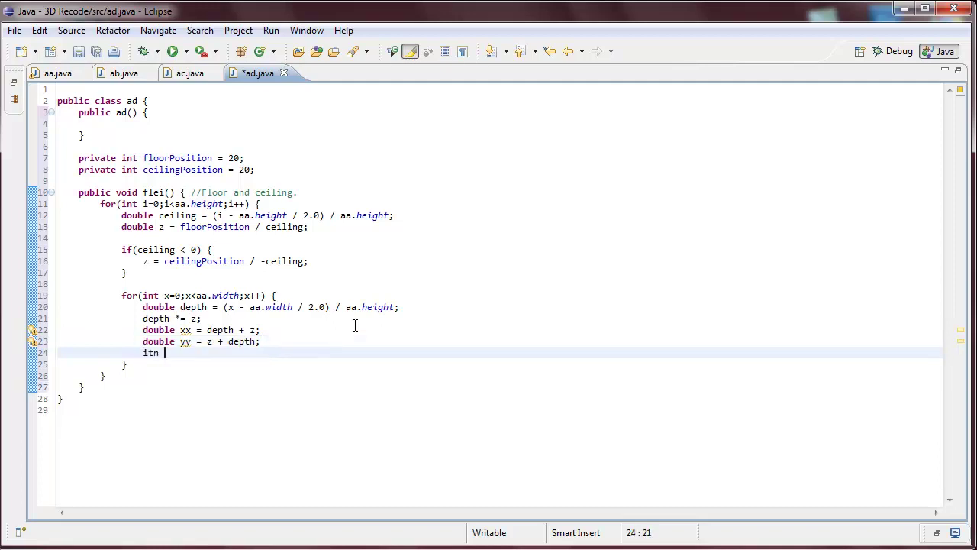
key(BackSpace)
key(BackSpace)
key(BackSpace)
key(BackSpace)
text(nt)
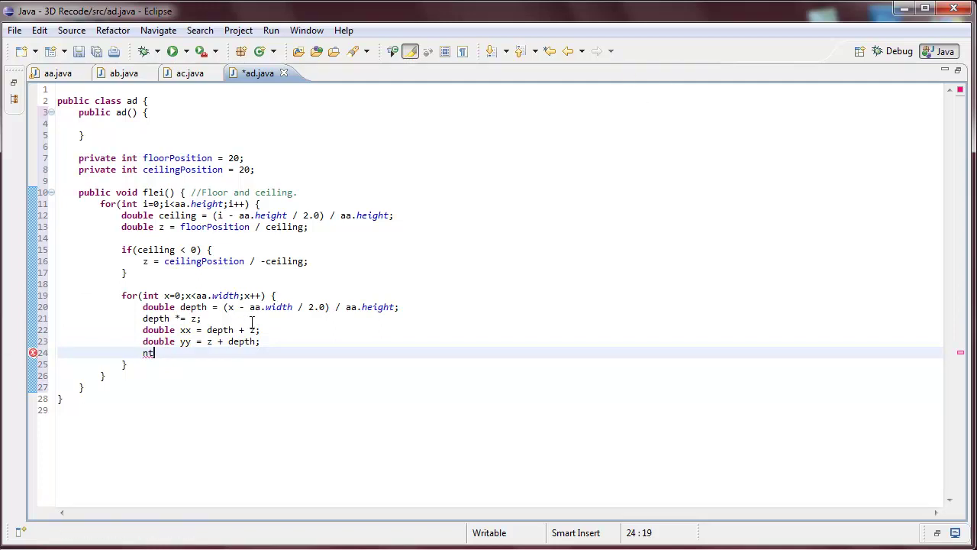
- Remove the stray ' + z' from xx and ' + depth' from yy
drag(256, 330, 234, 331)
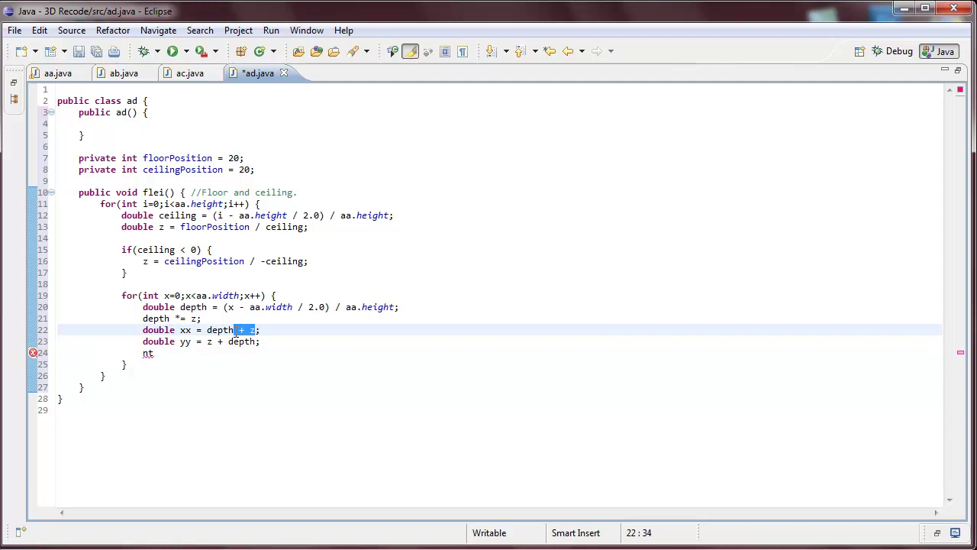
key(BackSpace)
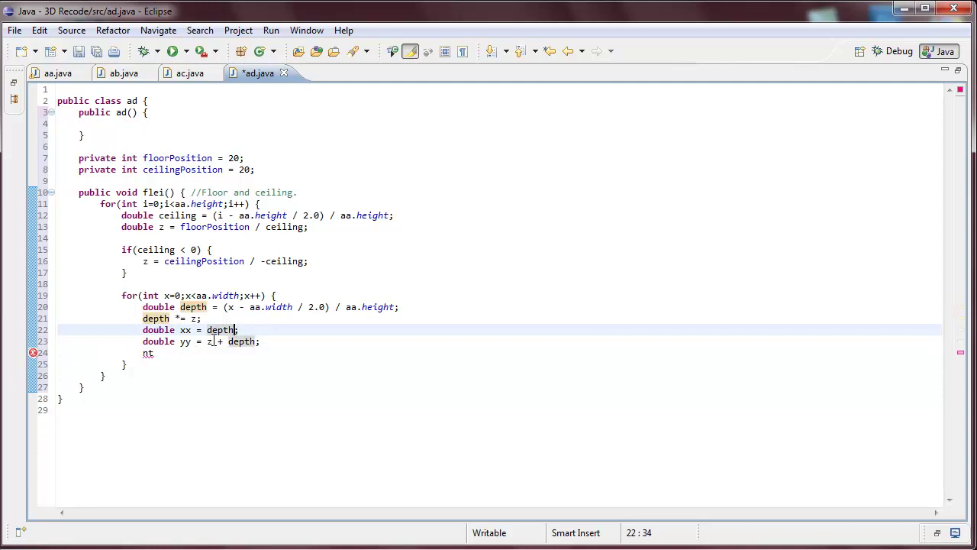
drag(212, 341, 262, 341)
key(BackSpace)
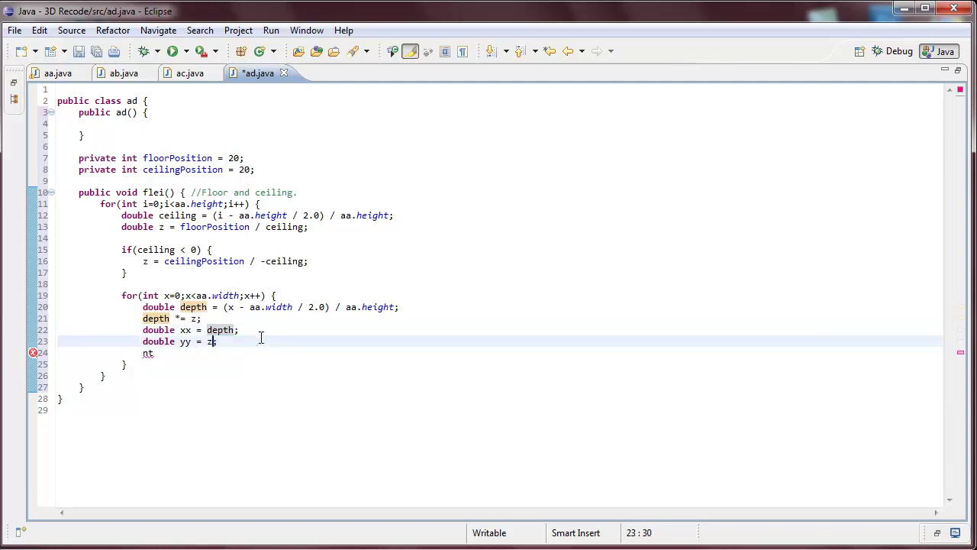
- Fix 'nt' to 'int' and declare 'int xPix = (int) (xx);' on line 24
click(148, 352)
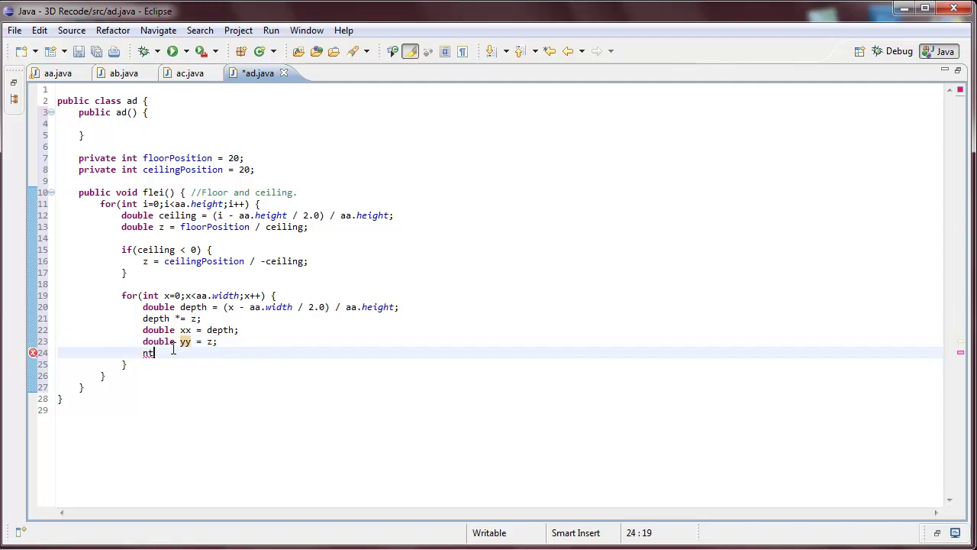
key(BackSpace)
text(int)
text(xPix)
text( = )
text((int)
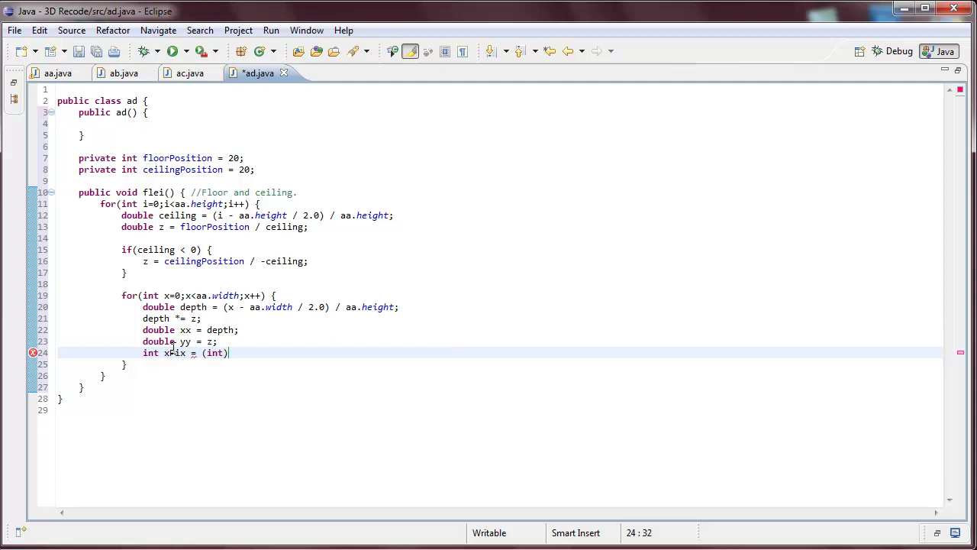
text() )
text(()
text(x)
text(x)
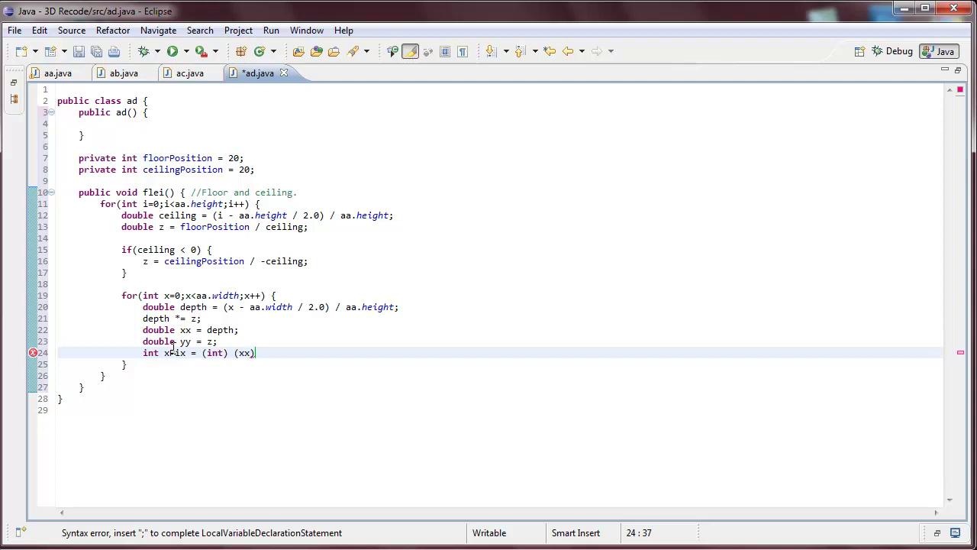
text();)
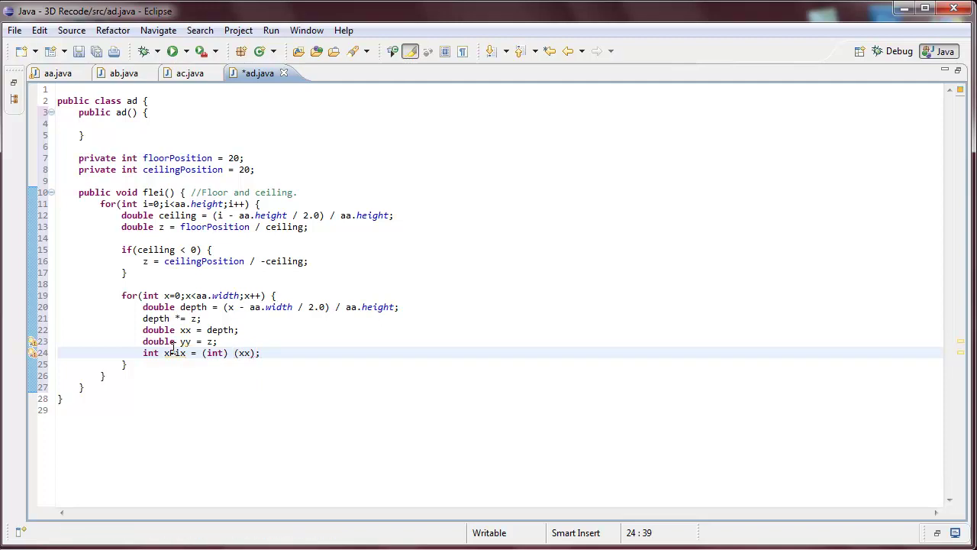
key(Return)
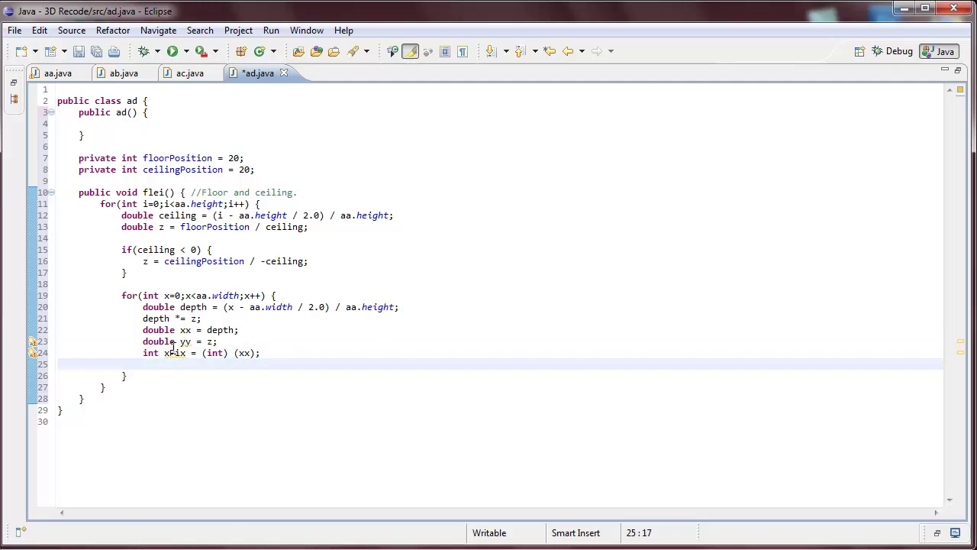
text(int )
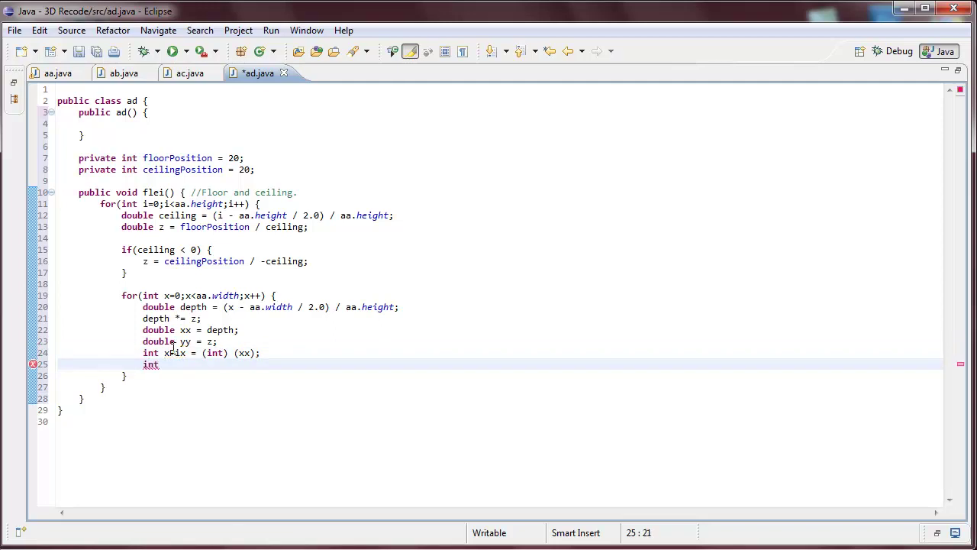
text(y)
text(Pi)
- Rename xPix to xPixel, declare 'int yPixel = (int) (yy);', and leave a blank line
key(BackSpace)
text(ixe)
key(BackSpace)
key(BackSpace)
text(xel)
key(Up)
key(Left)
key(Left)
text(el)
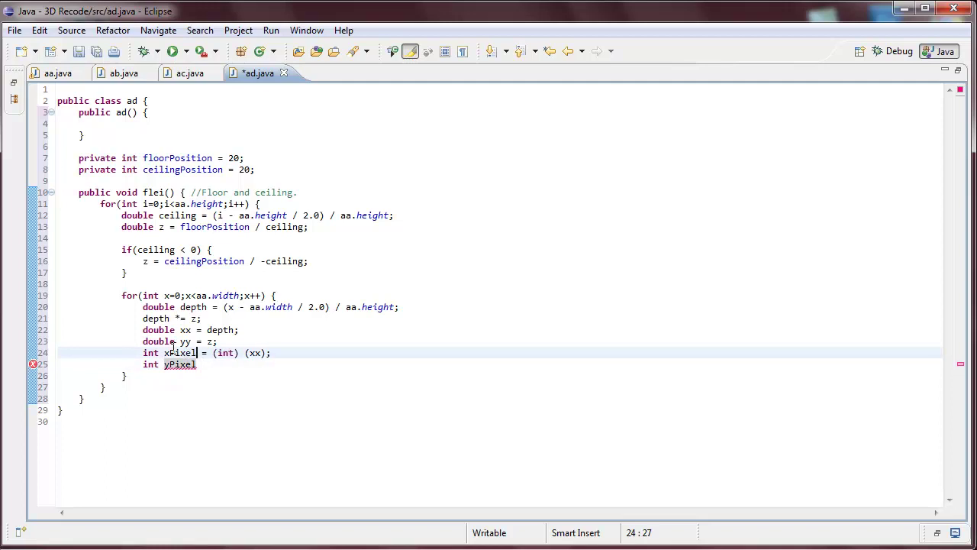
key(Down)
text(= ()
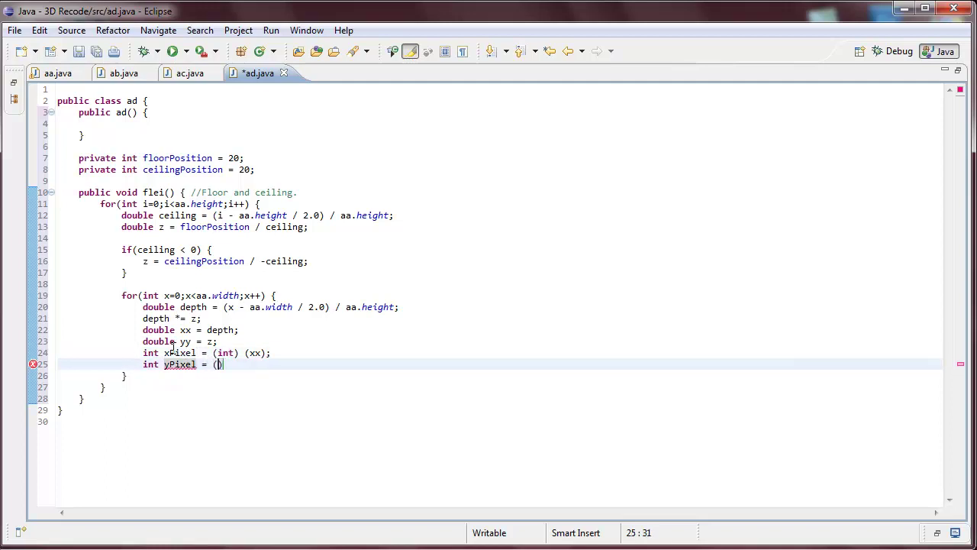
text(int)
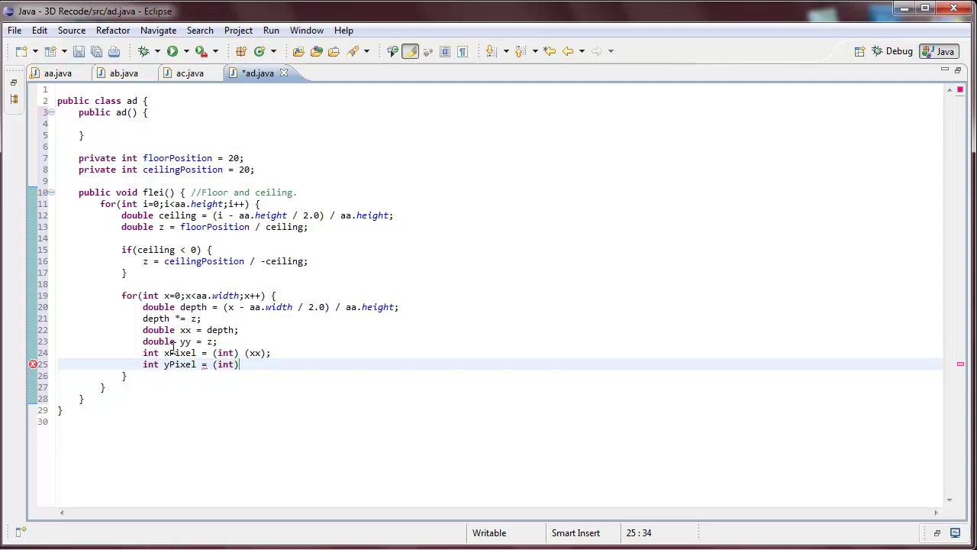
text() (yy))
text(;)
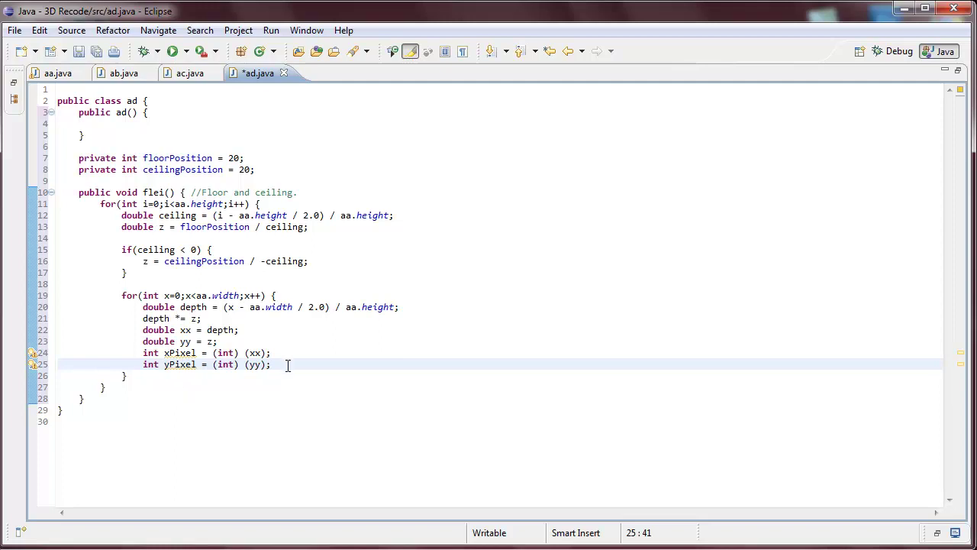
key(Return)
text(i)
key(BackSpace)
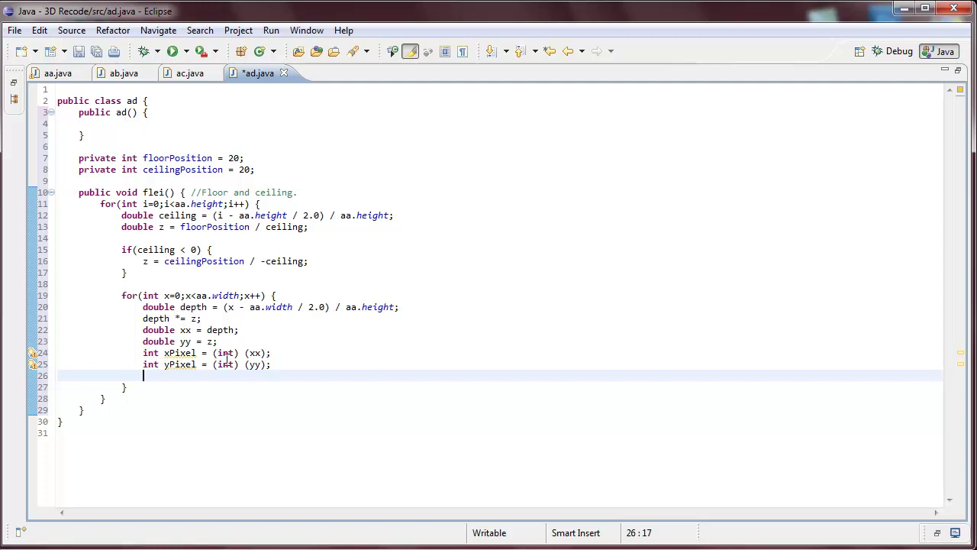
text(pixel)
- Write 'pixels[x+i*aa.width] = ((xPixel ));' on line 26, inserting 'aa.' before width
key(BackSpace)
text(ls)
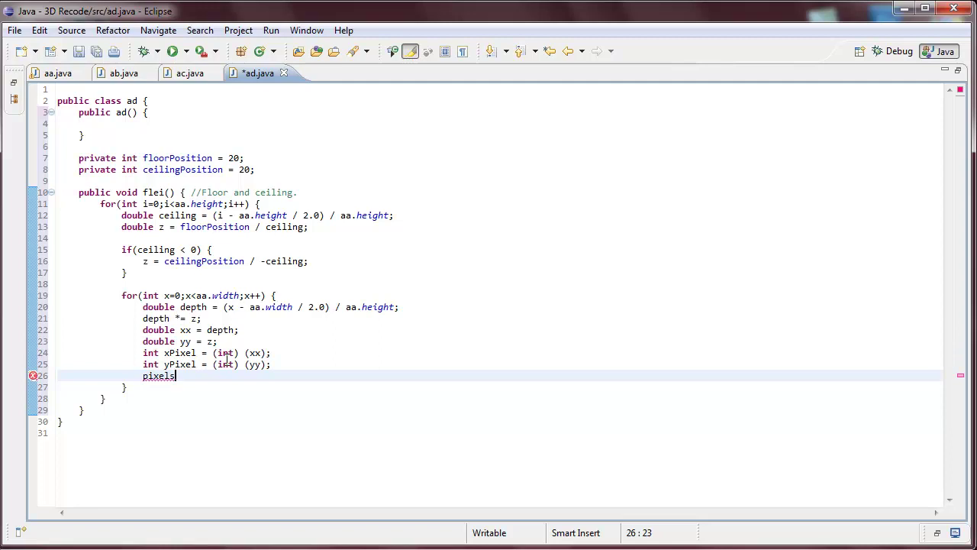
text([x)
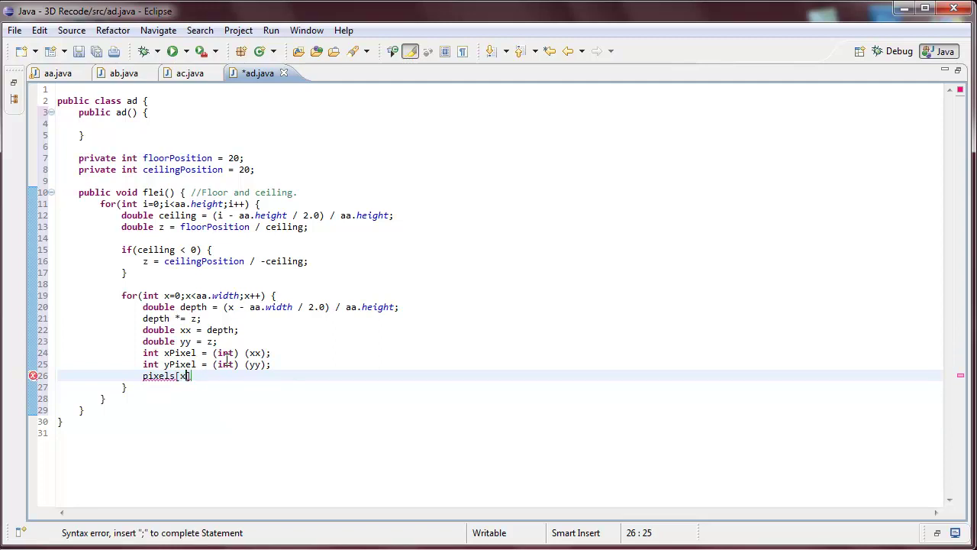
text(+)
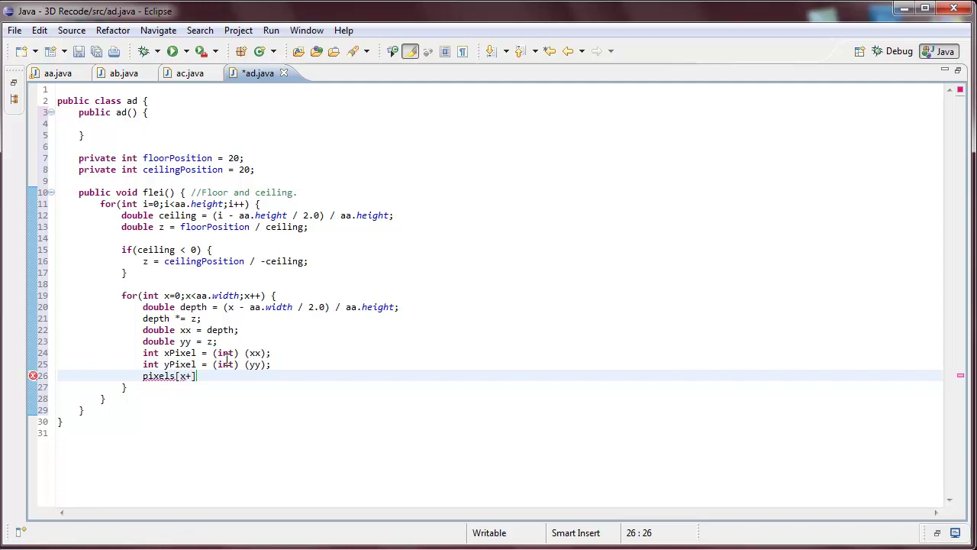
text(i)
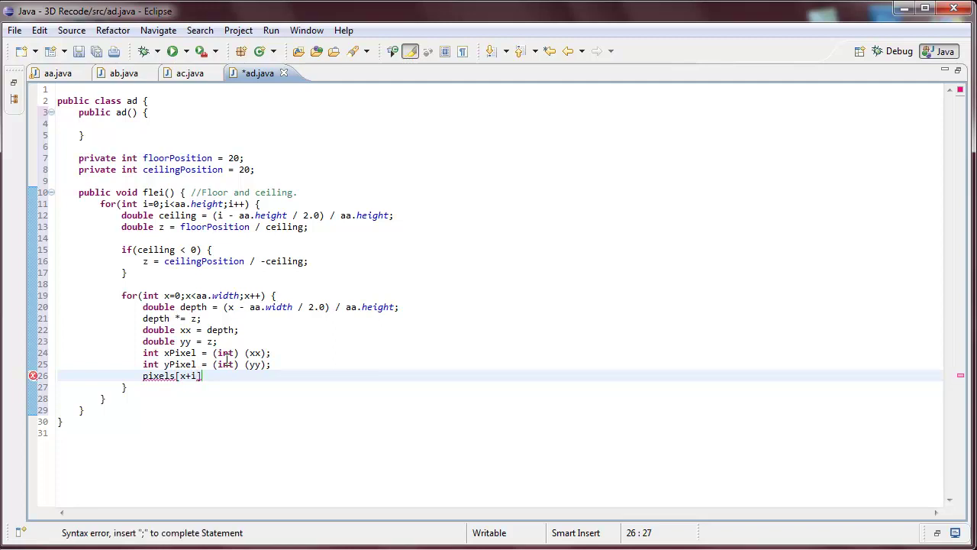
text(*w)
text(idth)
text( = )
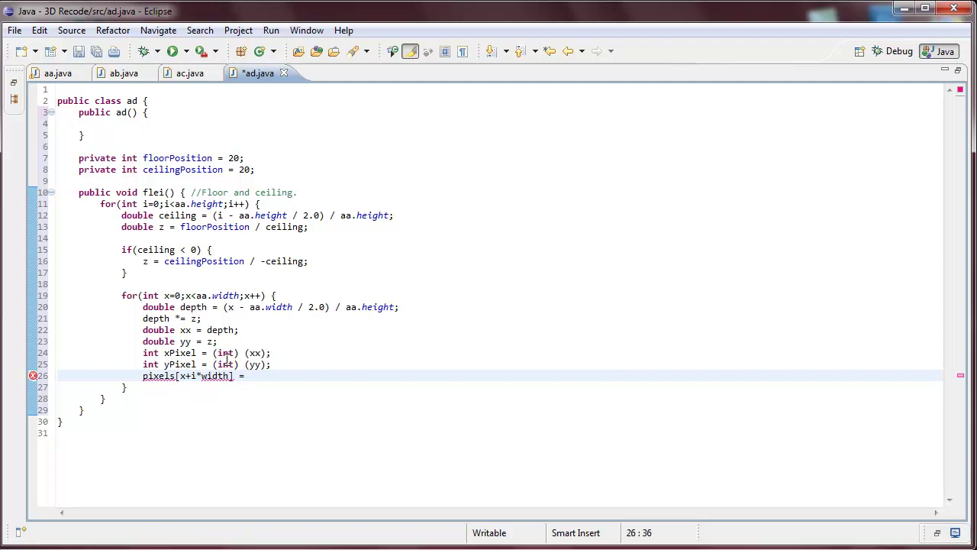
text(()
text(())
text(x)
text(Pixel)
key(End)
text(;)
key(Left)
key(Left)
key(Left)
key(Left)
key(Left)
key(Left)
key(Left)
key(Left)
key(Right)
text(a)
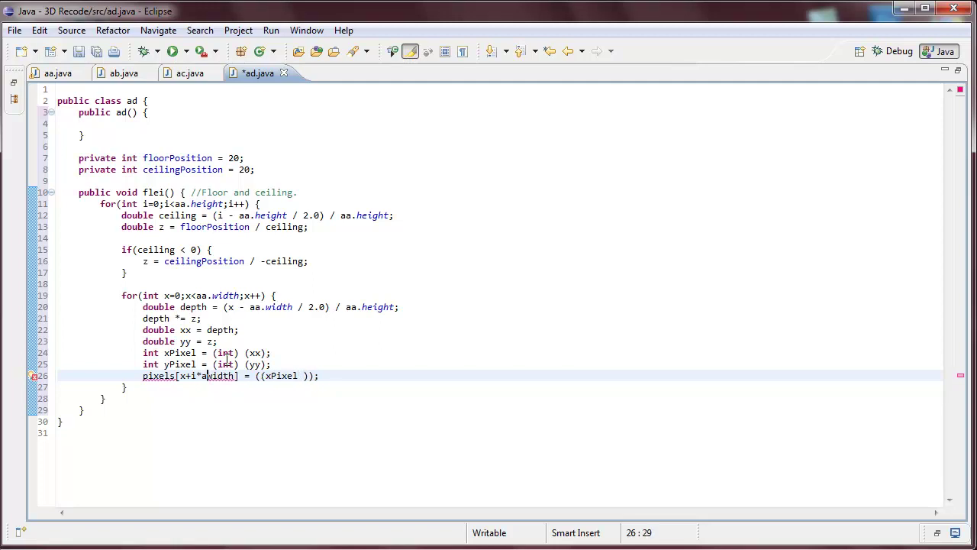
text(a.)
click(284, 365)
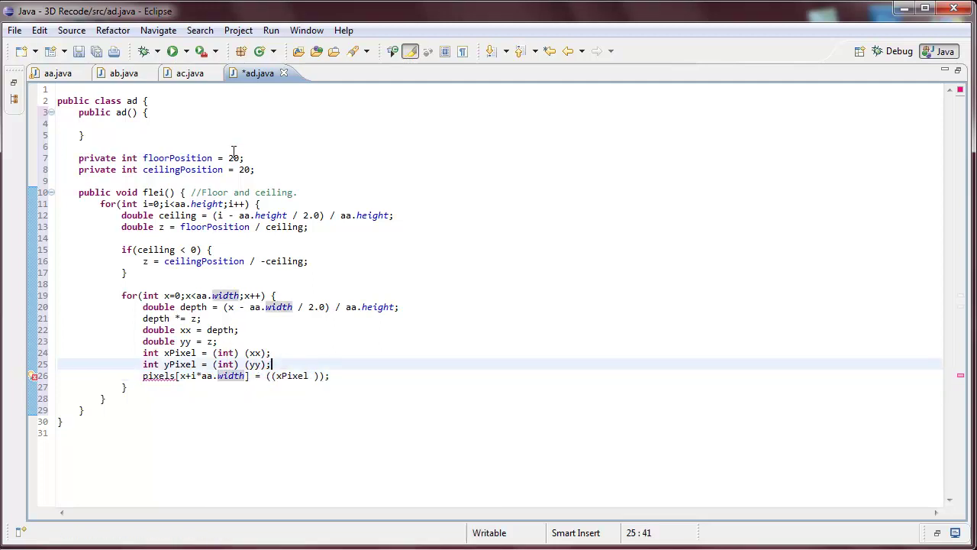
- Make class ad extend ab and begin the '(xPixel & ' mask on line 26
click(139, 101)
text(extends  )
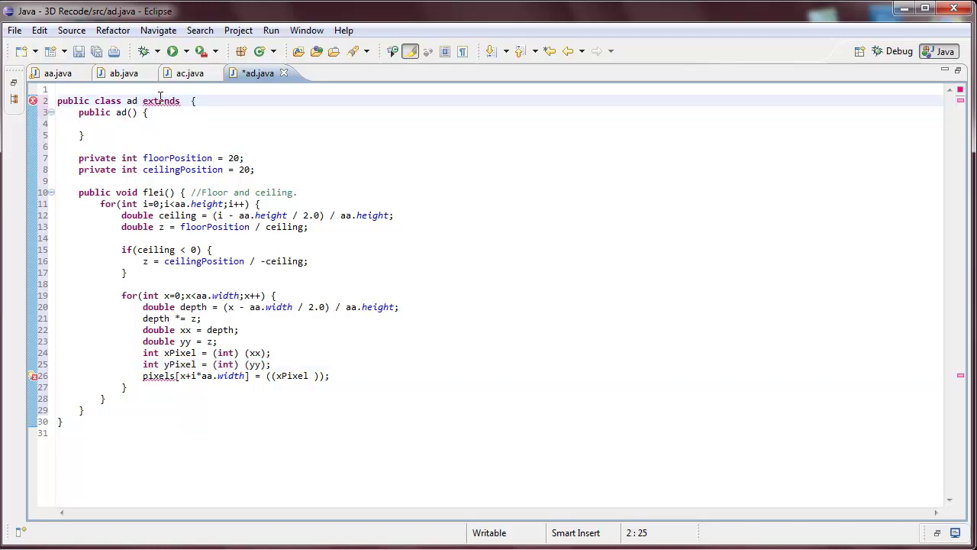
text(ab)
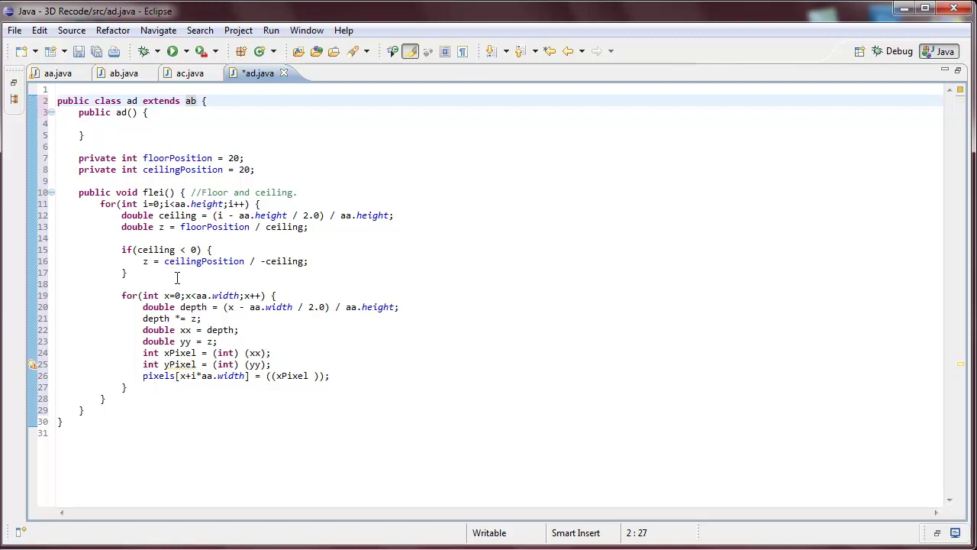
click(314, 376)
text(&)
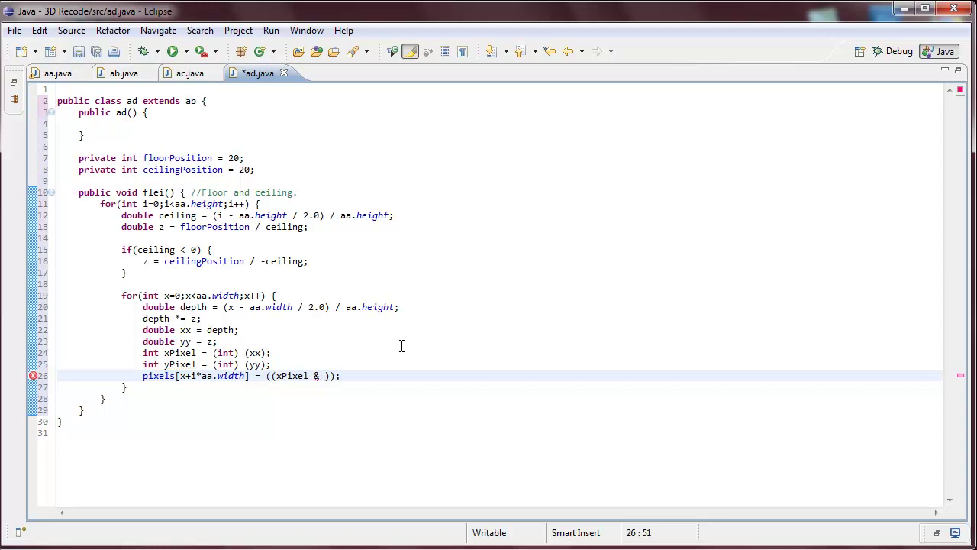
text( 15)
text() )
text(* )
text(16)
text())
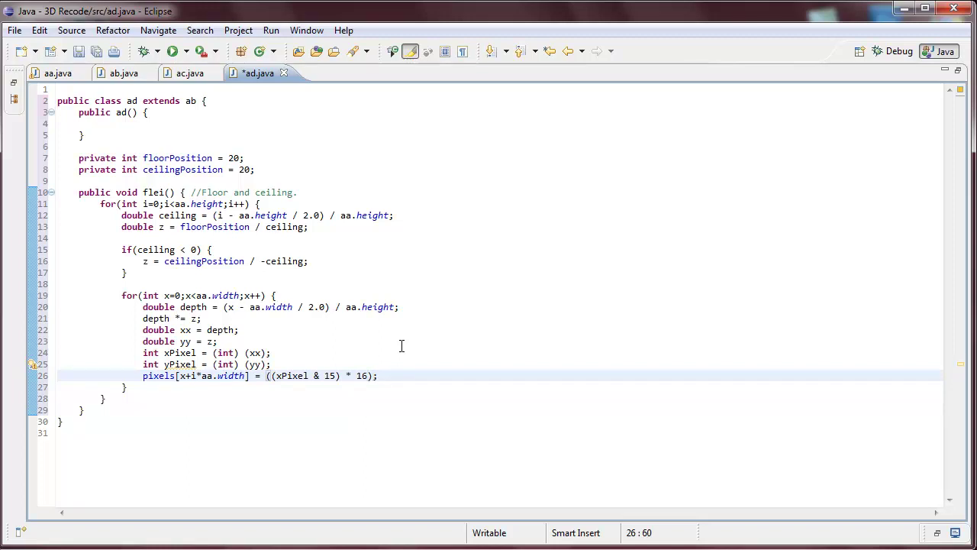
text( |)
text( (()
text(y)
text(Pixel)
text( & 15)
text() * )
text(16))
text( <<)
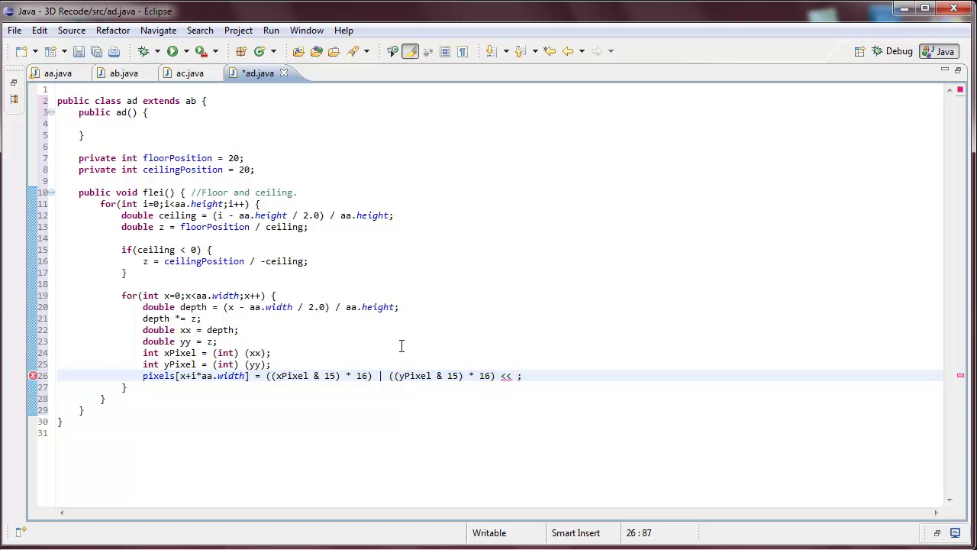
text( 8)
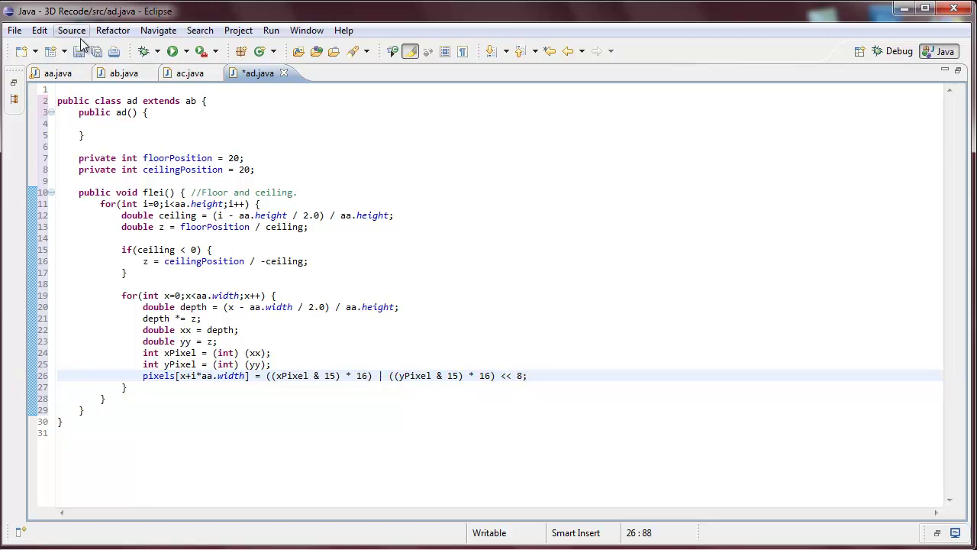
- Save ad.java and switch to the ac.java source
click(96, 51)
click(175, 74)
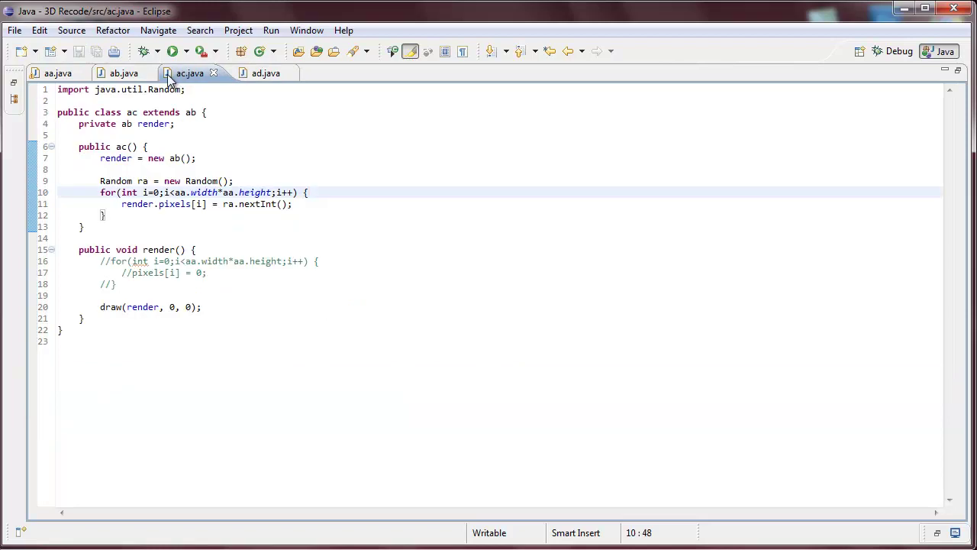
click(263, 73)
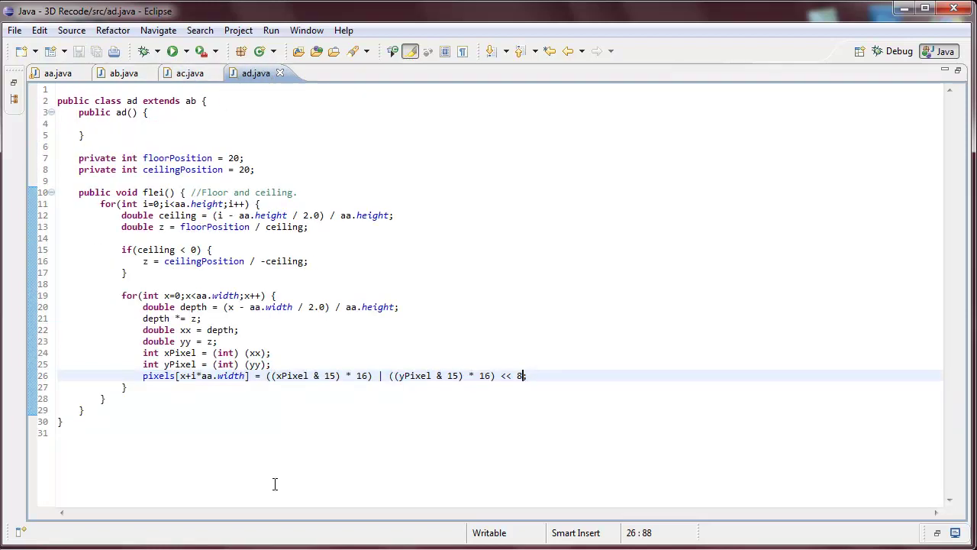
click(191, 73)
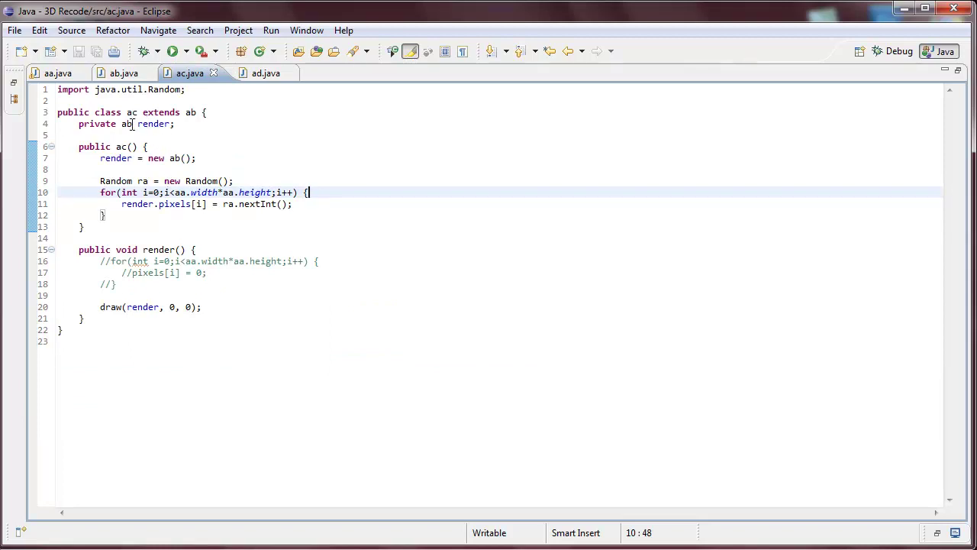
- Rename ac's field to render3D and change its type and constructor from ab to ad
click(180, 124)
key(Return)
text(p)
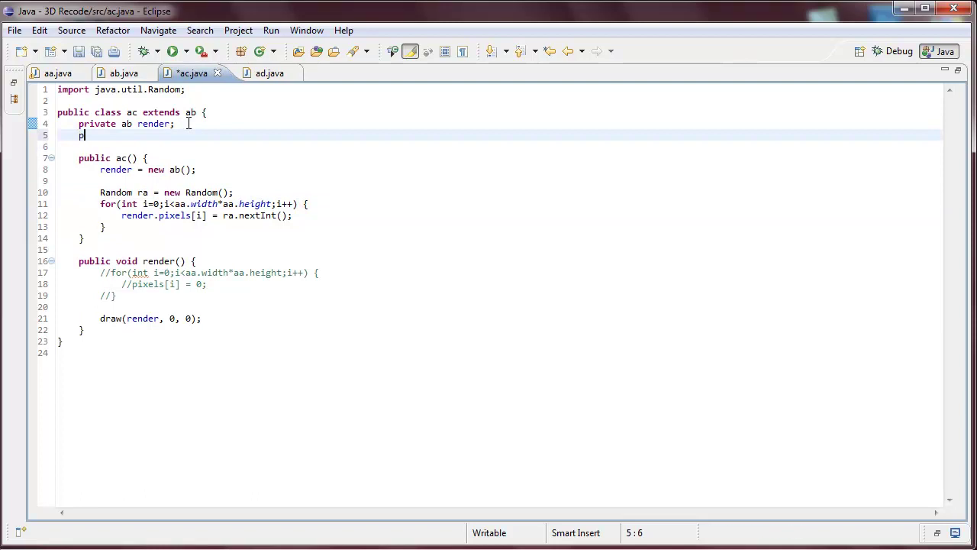
key(BackSpace)
key(BackSpace)
key(Left)
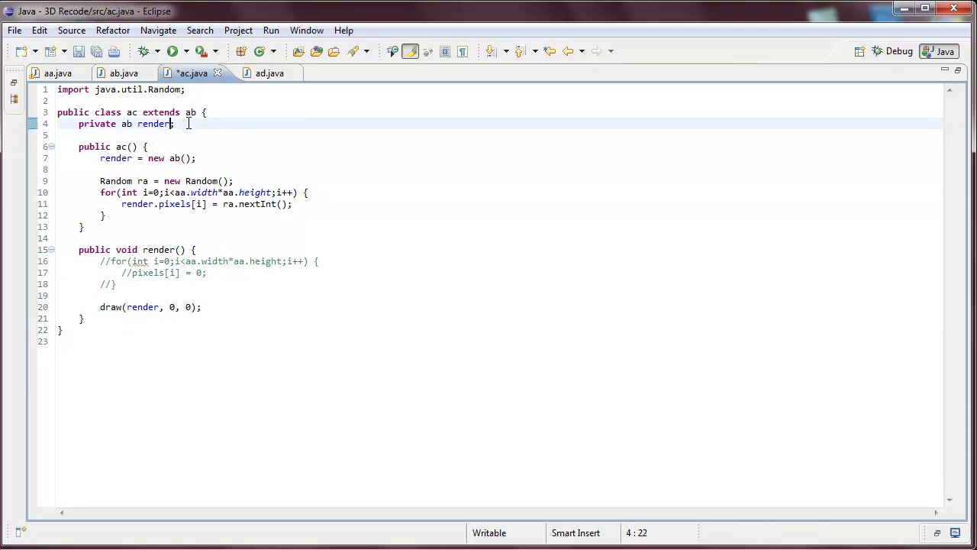
text(3D)
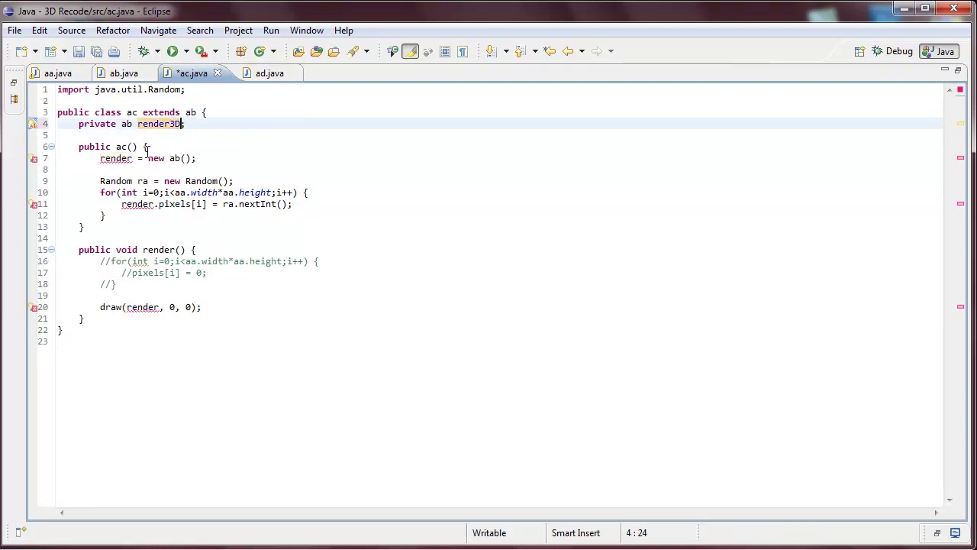
click(132, 158)
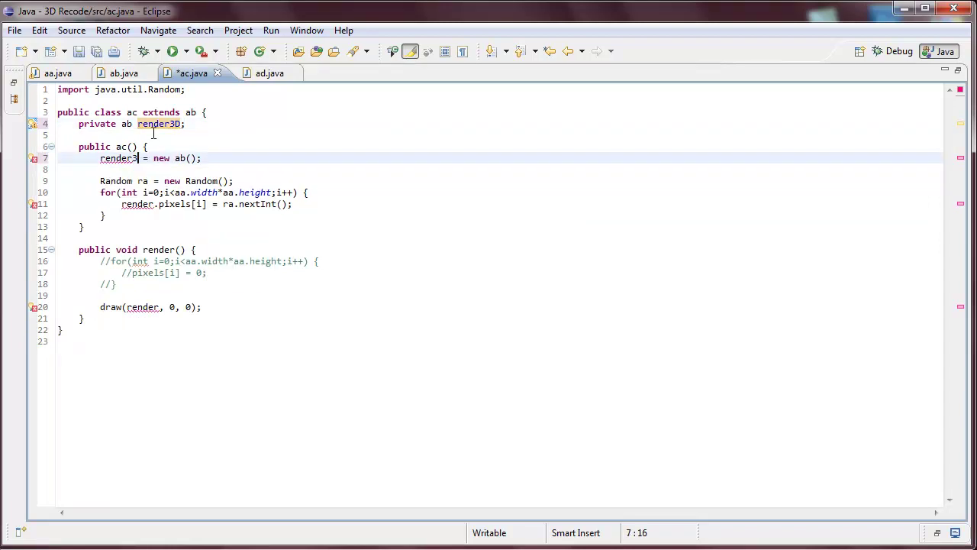
text(3D)
click(186, 158)
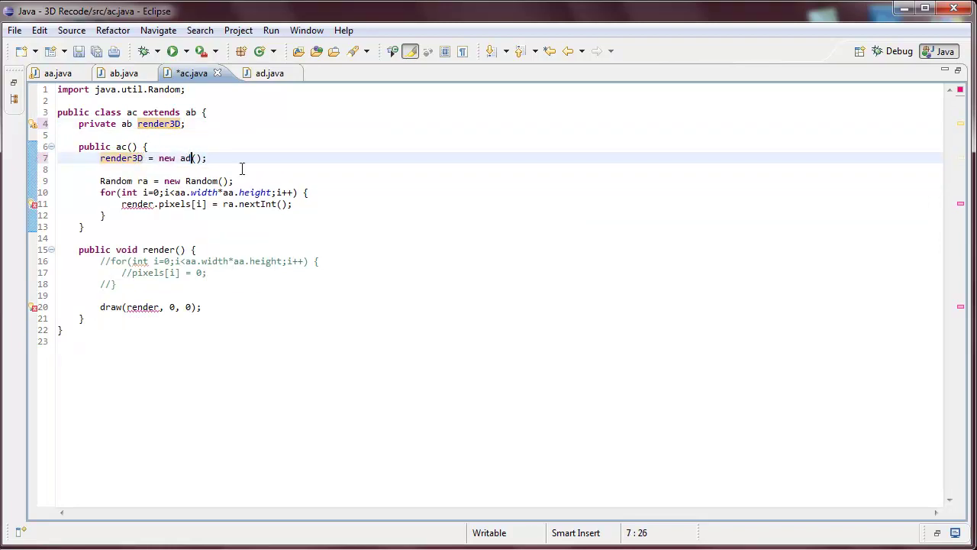
key(Delete)
text(d)
click(127, 123)
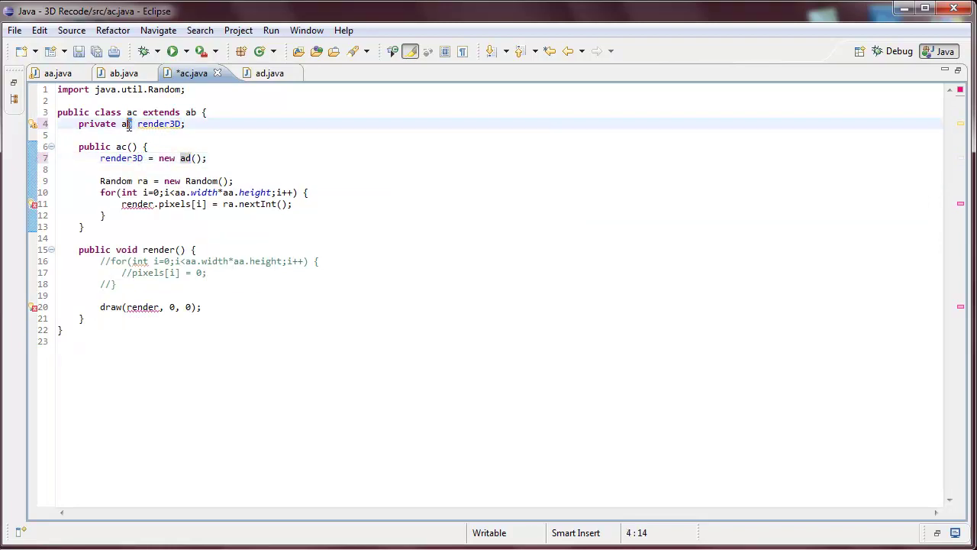
key(Delete)
text(d)
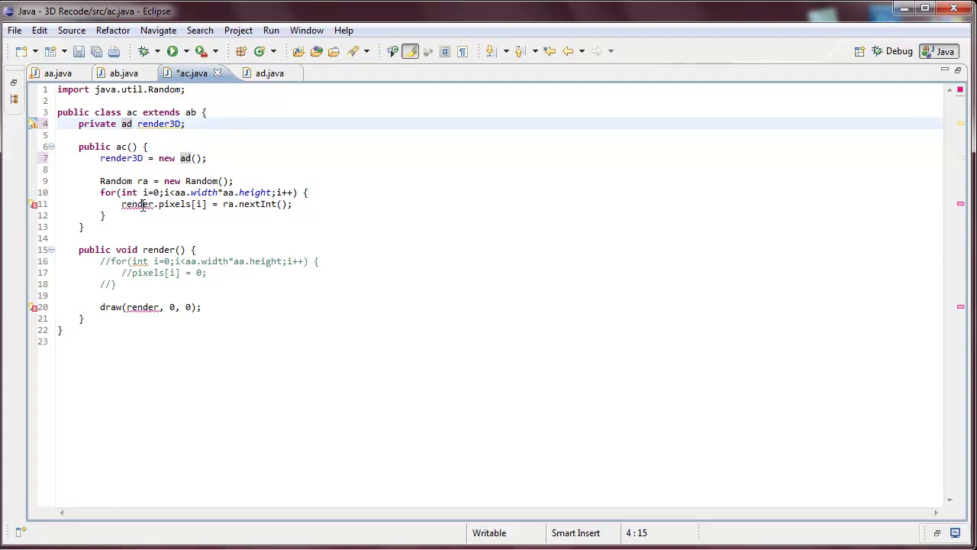
- Delete the random-pixel loop and point the draw call at render3D
click(154, 204)
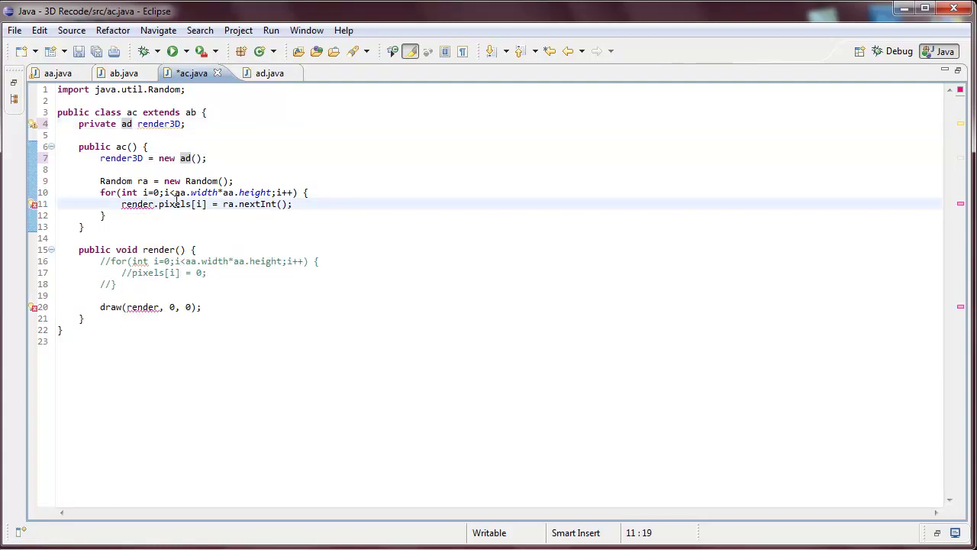
text(3D)
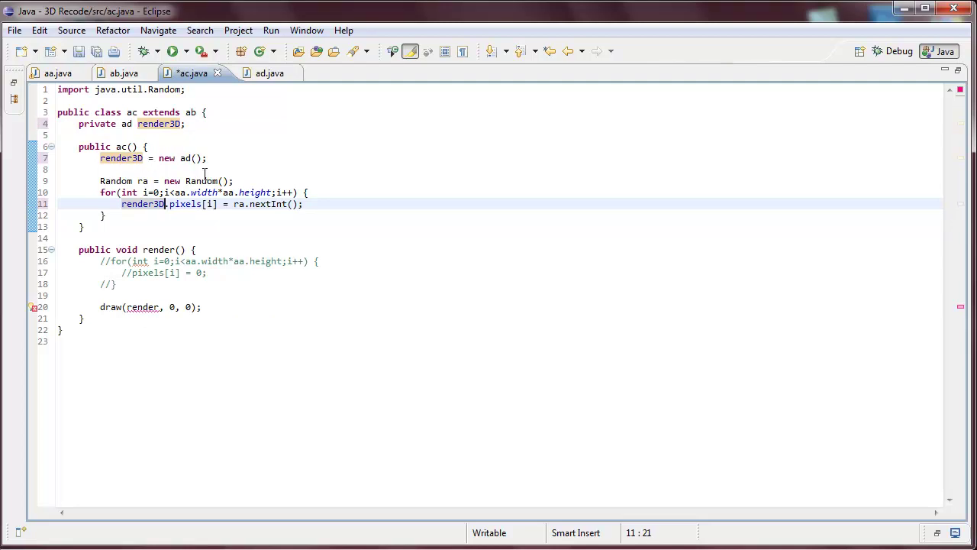
mouse_move(105, 215)
mouse_down()
mouse_move(99, 193)
mouse_move(111, 171)
mouse_up()
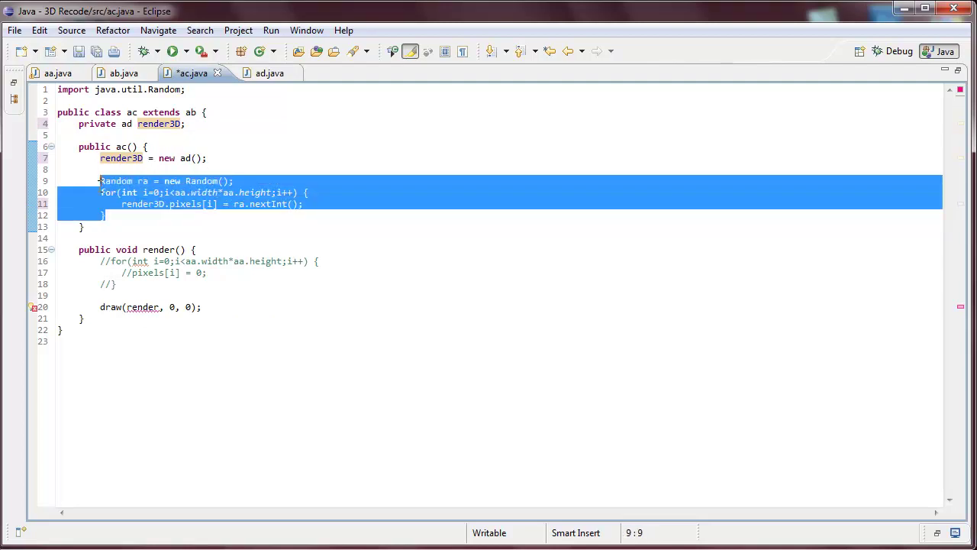
key(Delete)
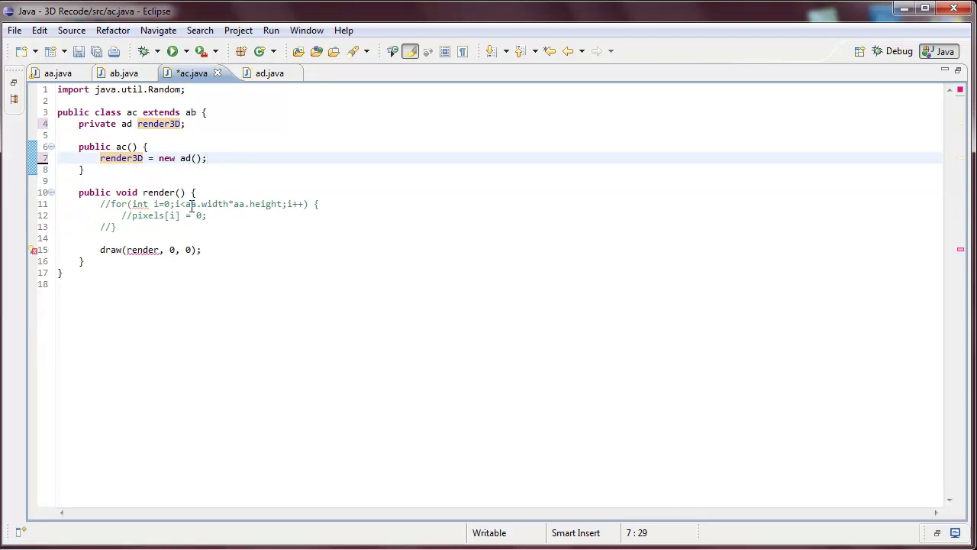
click(133, 249)
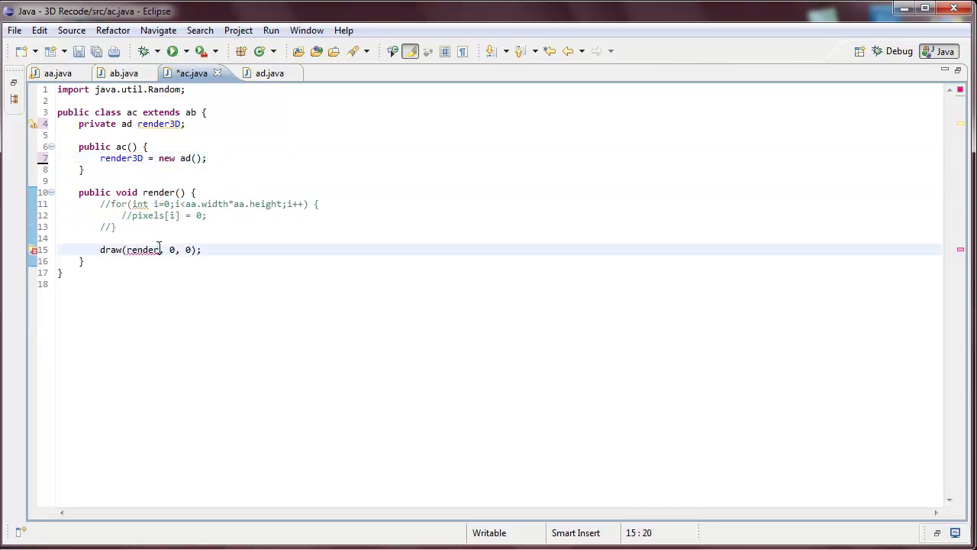
text(3D)
- Save ac.java, run it, and close the black '3D Recode? 0.0.1' window
click(96, 50)
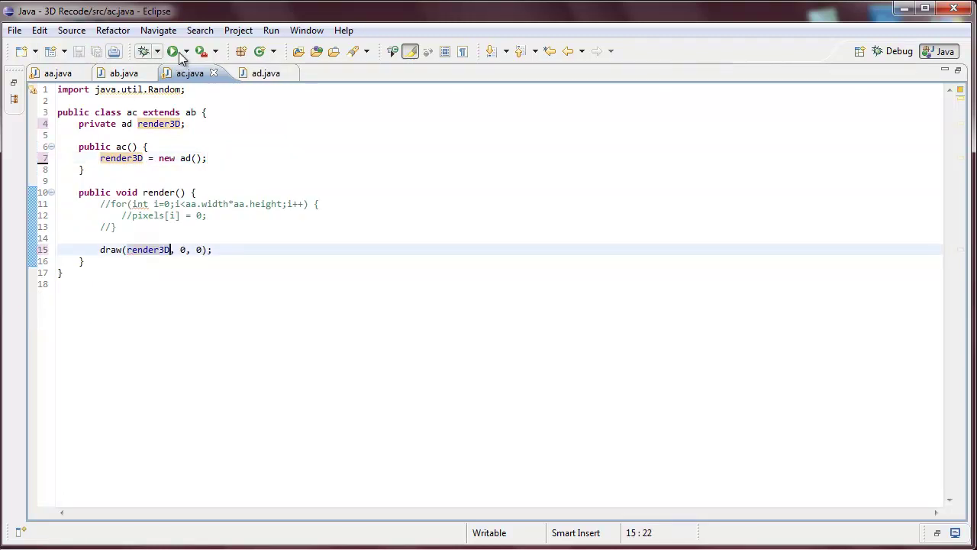
click(173, 51)
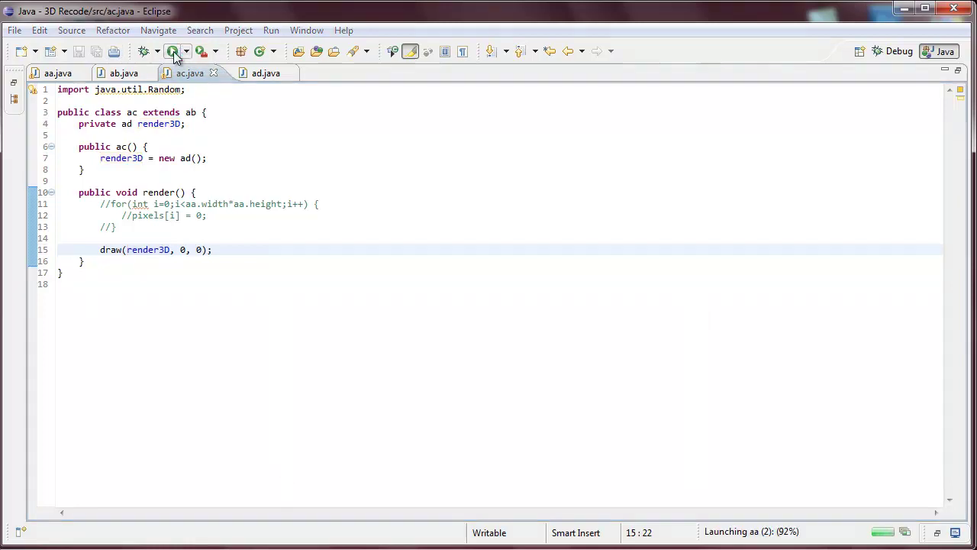
drag(510, 231, 509, 148)
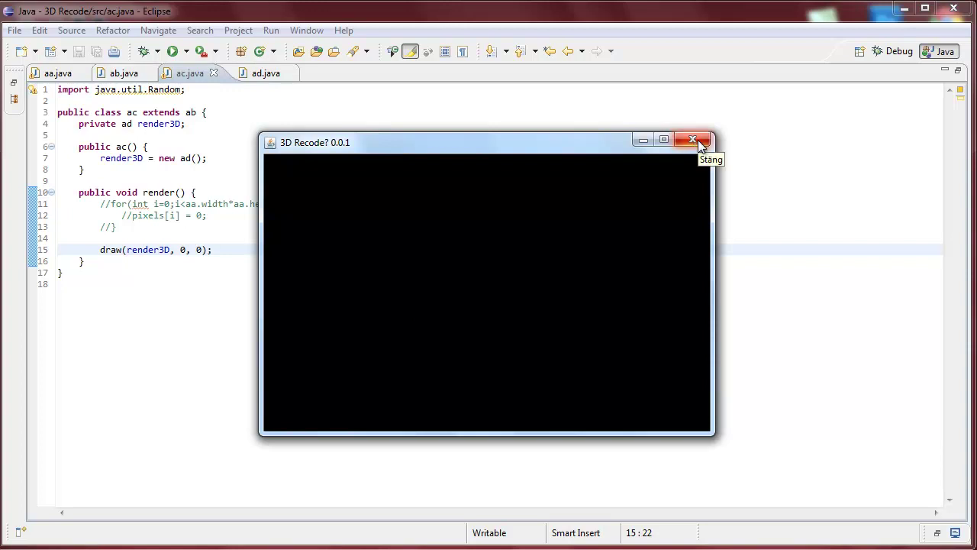
click(692, 140)
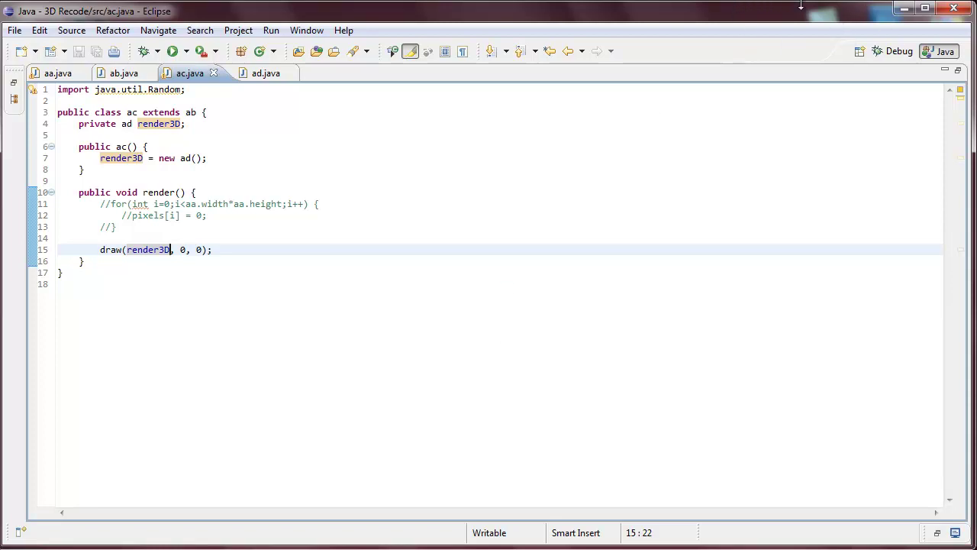
- Minimise the Eclipse window to reveal the Windows desktop
click(904, 11)
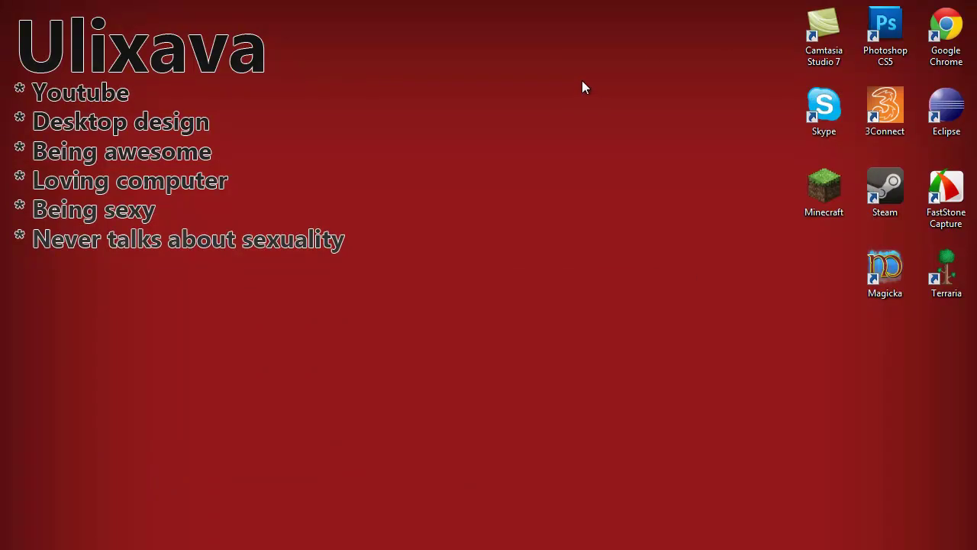